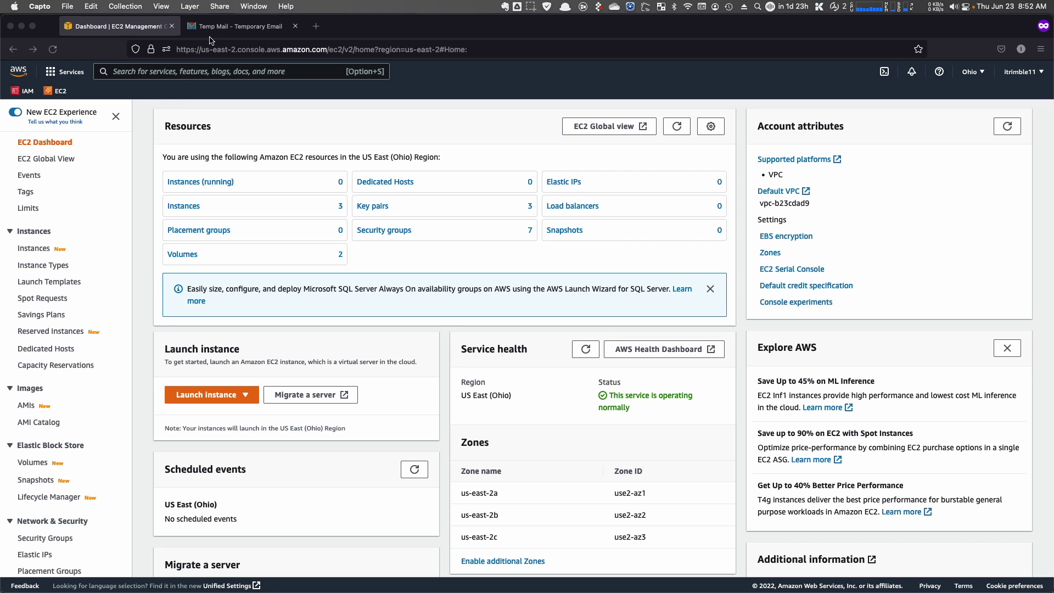
# - Search the console for 'aws org' and open AWS Organizations
pyautogui.click(215, 27)
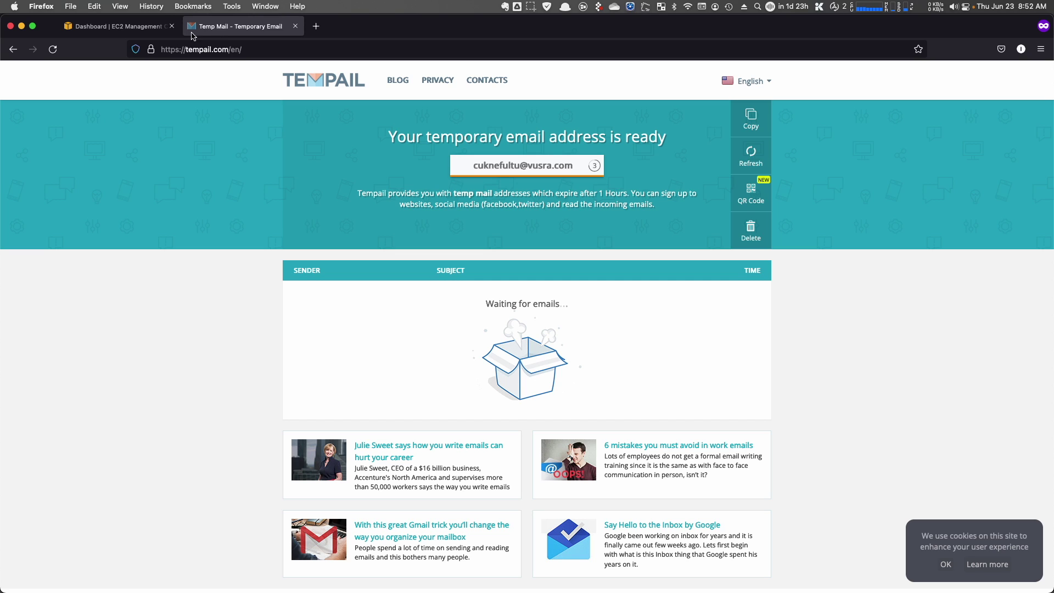
pyautogui.click(149, 28)
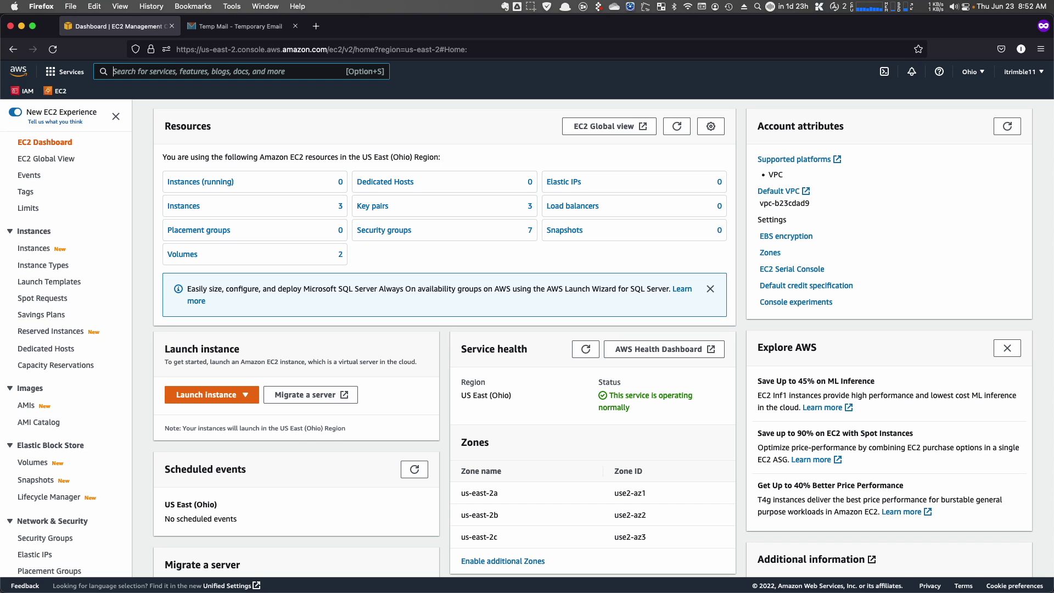
pyautogui.click(113, 71)
pyautogui.write('aws ')
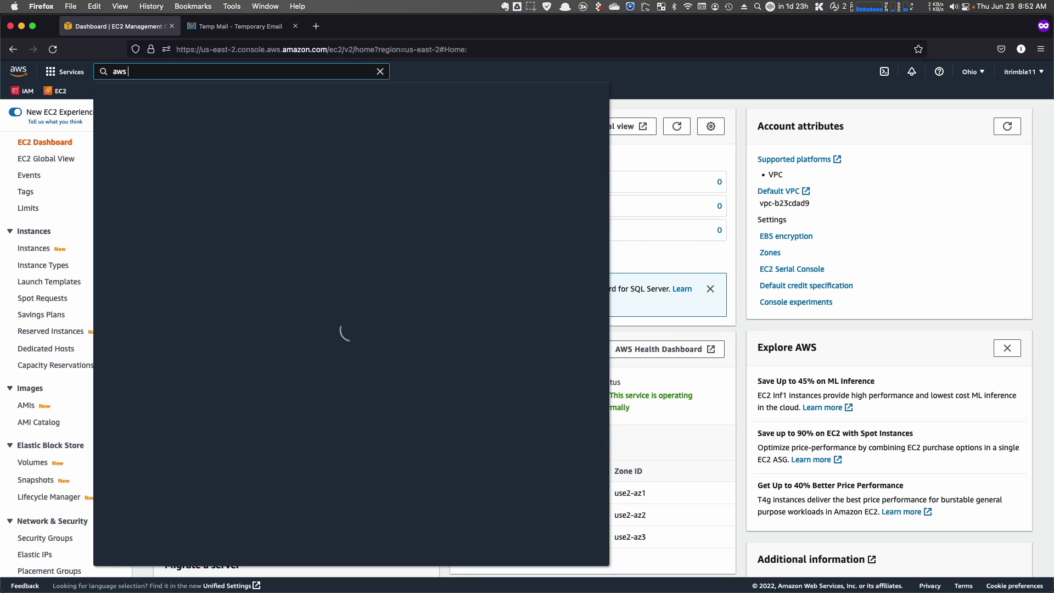
pyautogui.write('org')
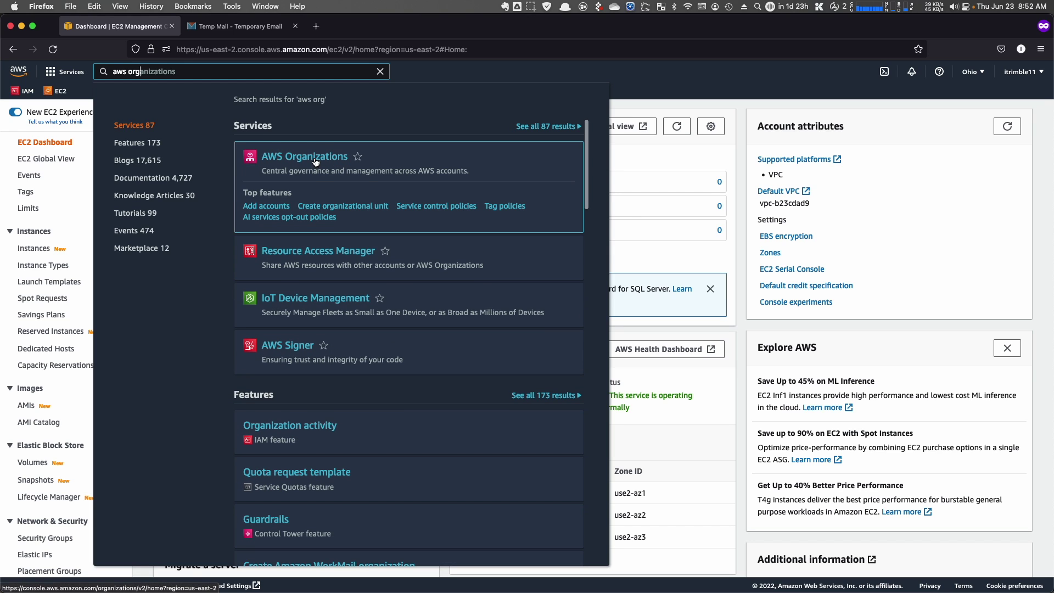
pyautogui.click(316, 159)
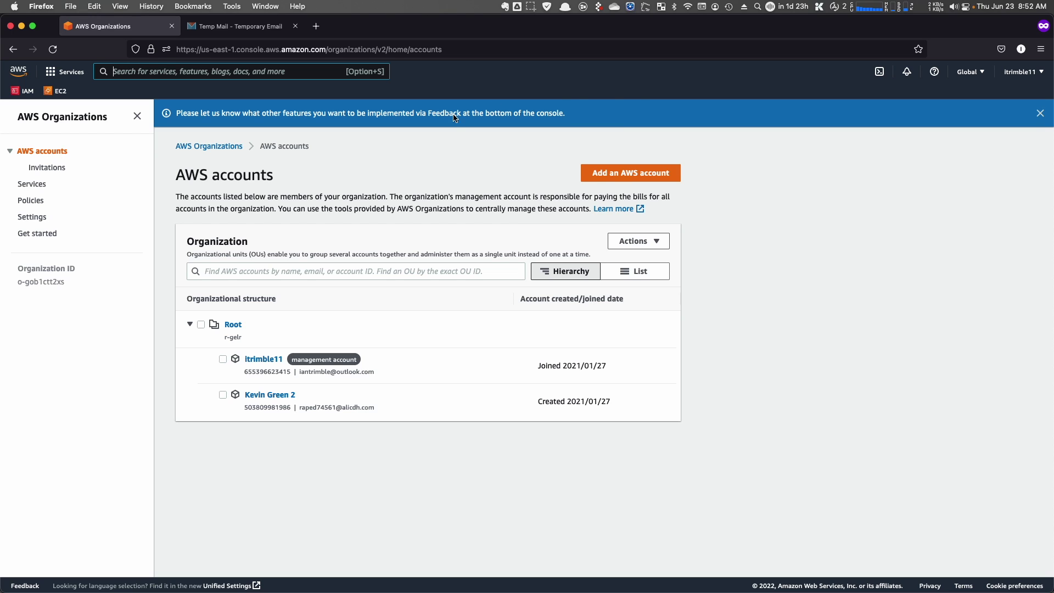
# - Open the 'Add an AWS account' form from the AWS accounts page
pyautogui.click(599, 182)
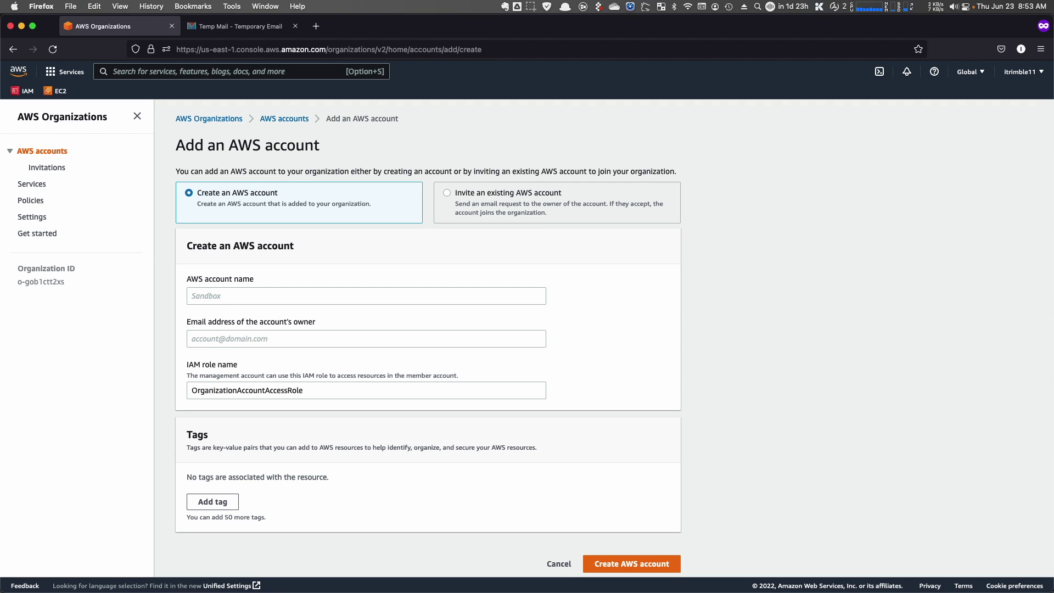
# - Enter 'Little Dog' as the new AWS account name
pyautogui.click(287, 297)
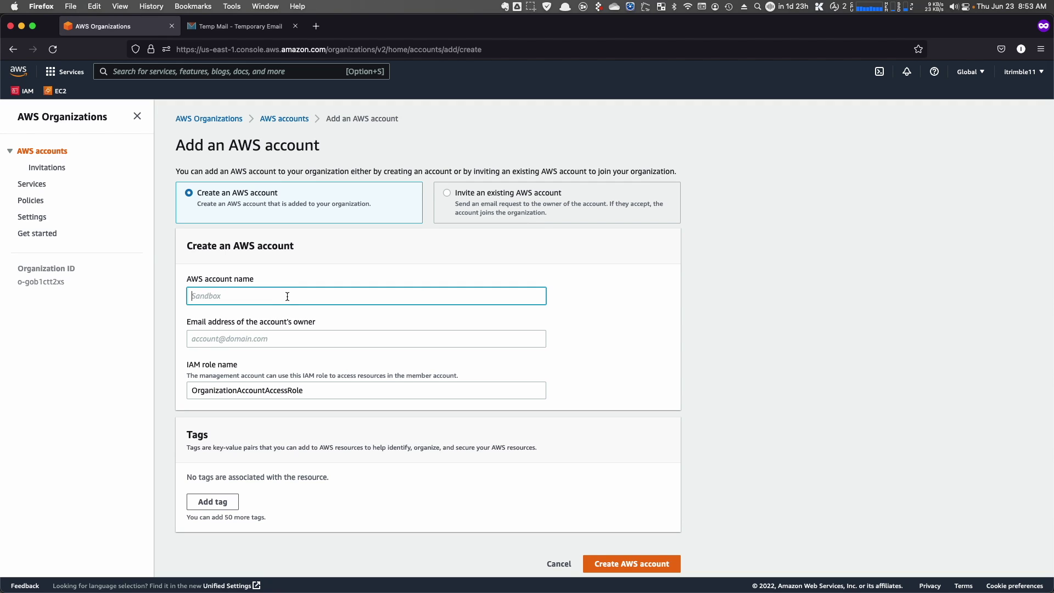
pyautogui.write('Liit')
pyautogui.write('tle Dog')
pyautogui.press('Tab')
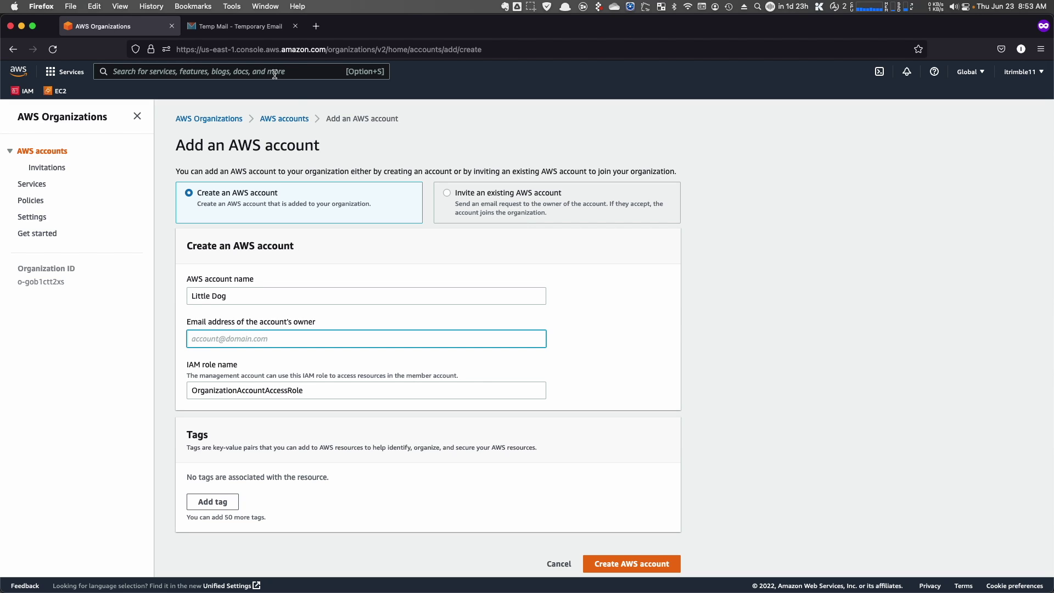
# - Copy the temporary address from the Tempail tab and paste it as the owner email
pyautogui.click(240, 26)
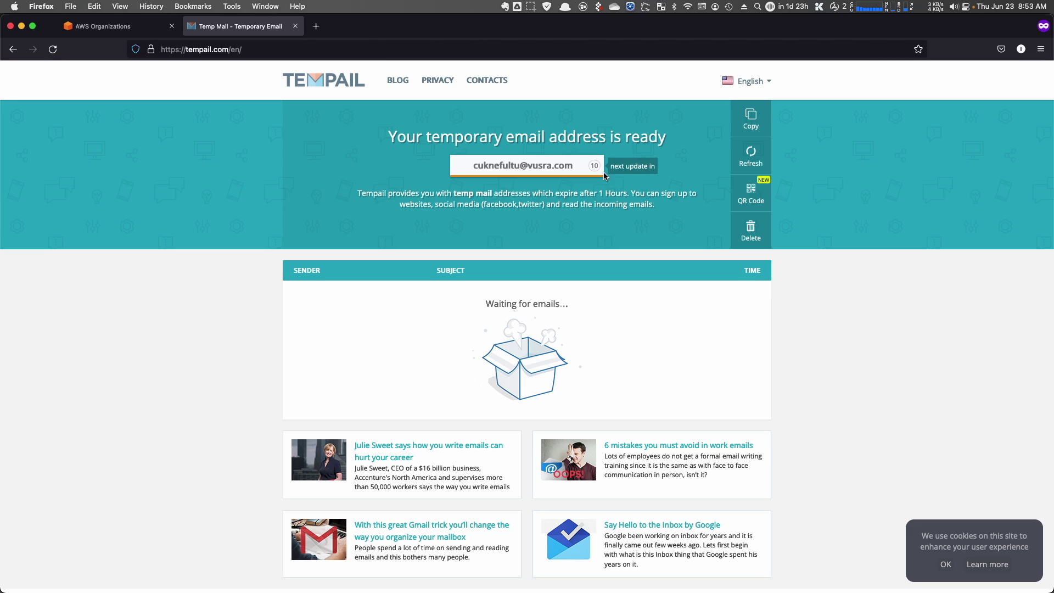
pyautogui.click(533, 168)
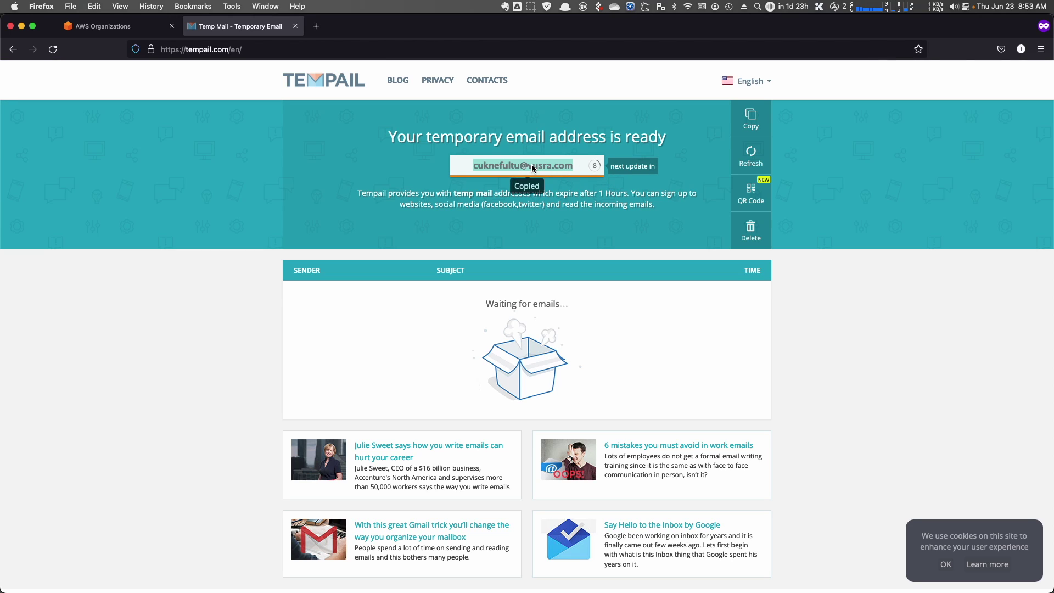
pyautogui.click(110, 26)
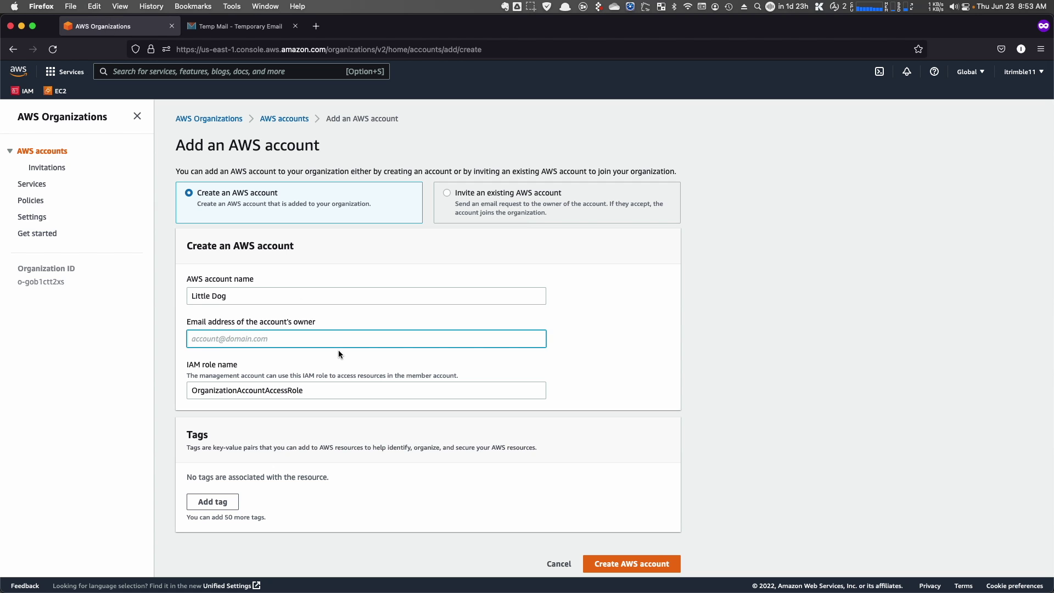
pyautogui.press('super+v')
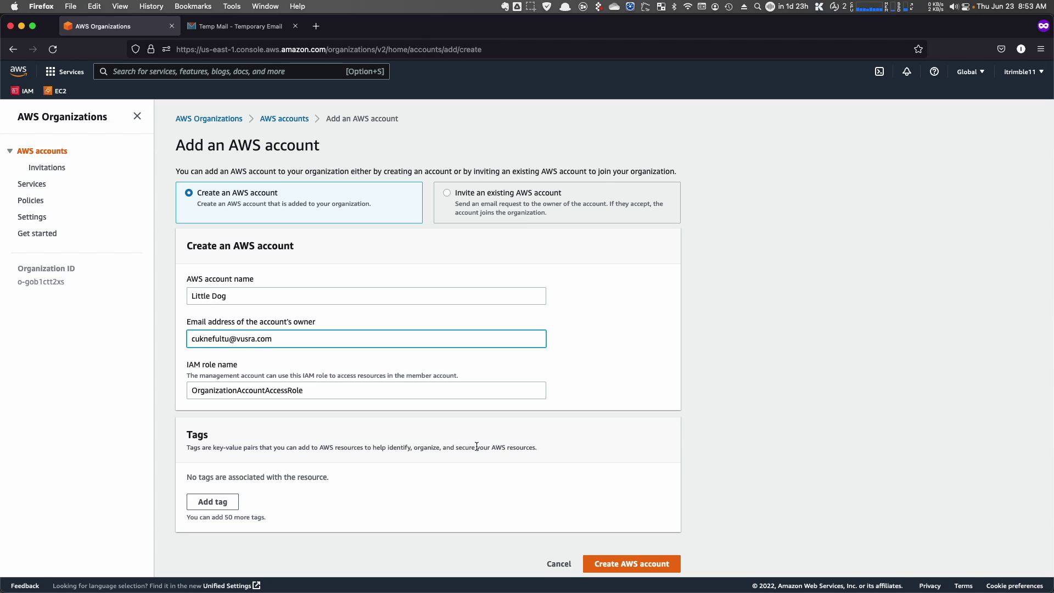
pyautogui.scroll(-1, 467, 441)
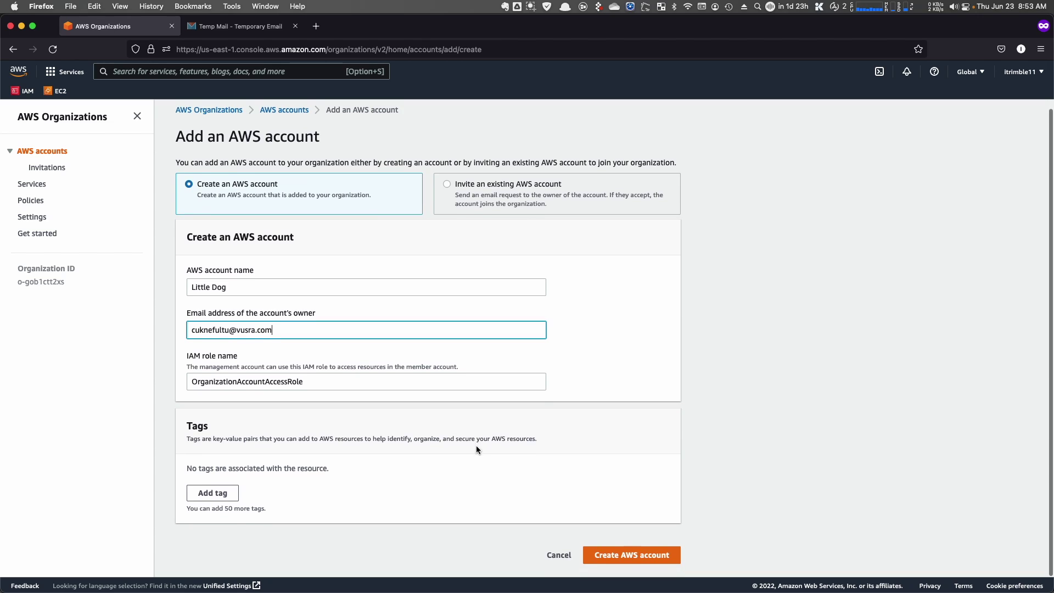
pyautogui.scroll(1, 614, 563)
# - Submit the Little Dog account creation and check the pending requests and temporary inbox
pyautogui.click(616, 566)
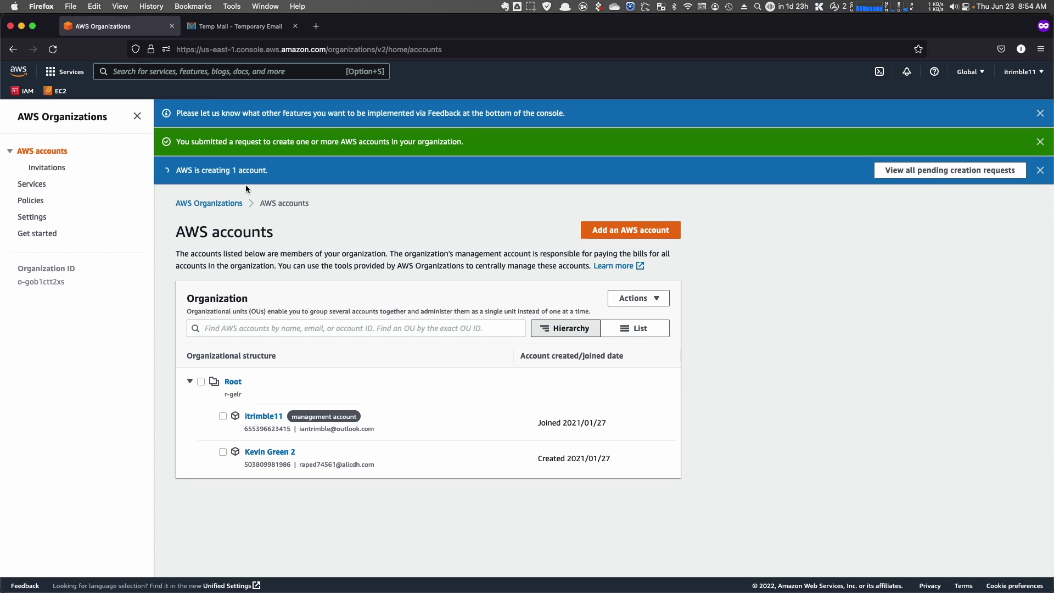
pyautogui.click(935, 172)
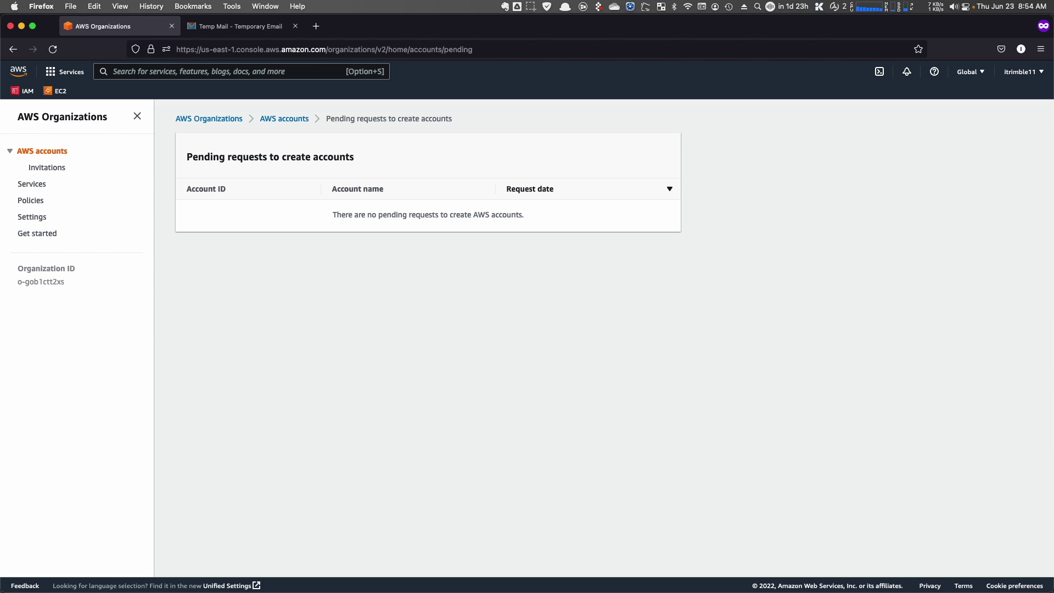
pyautogui.click(213, 27)
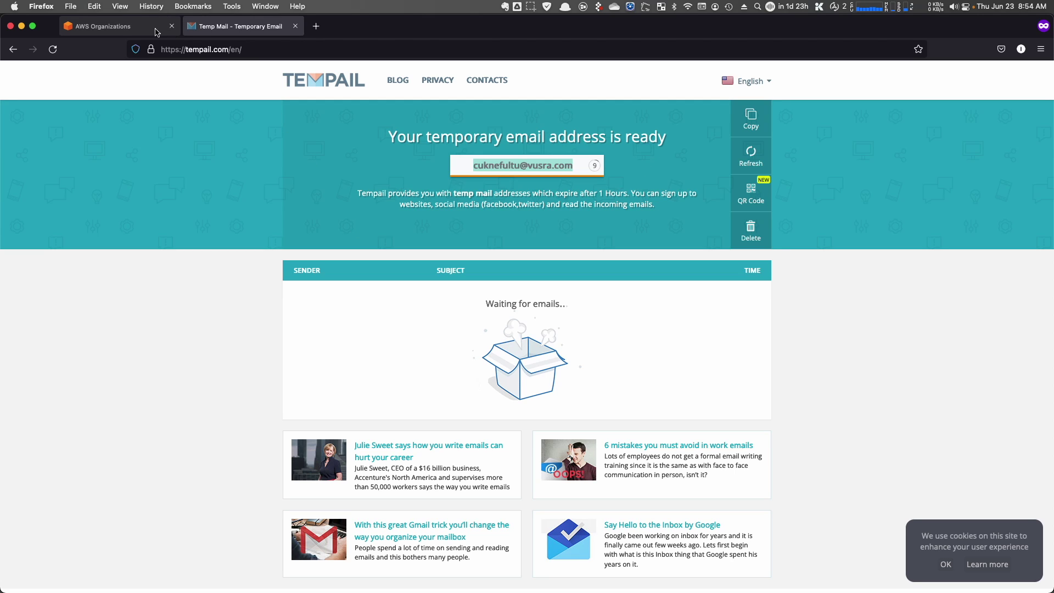
pyautogui.click(123, 33)
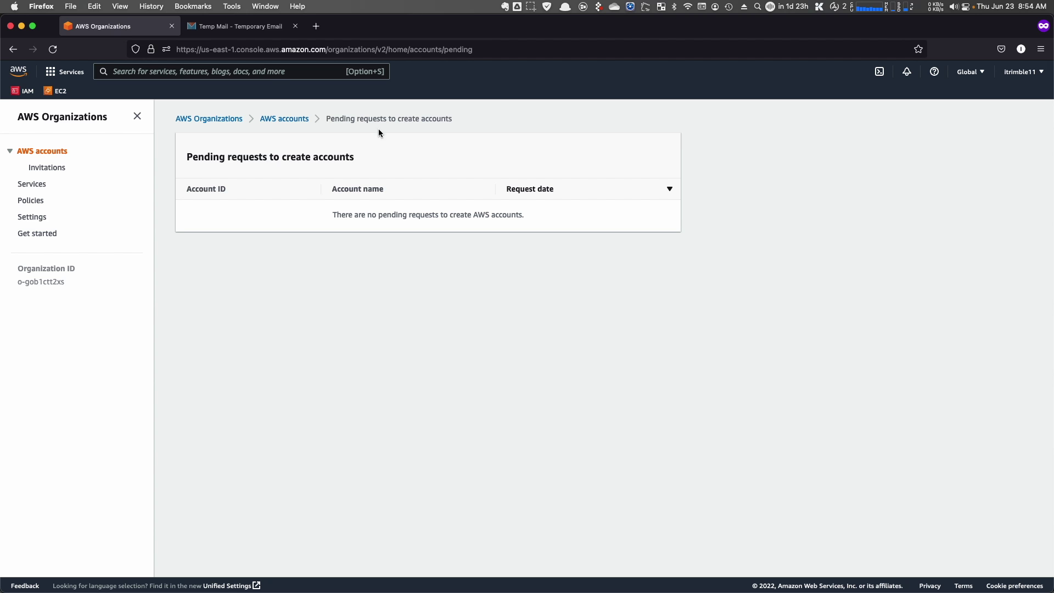
pyautogui.click(233, 120)
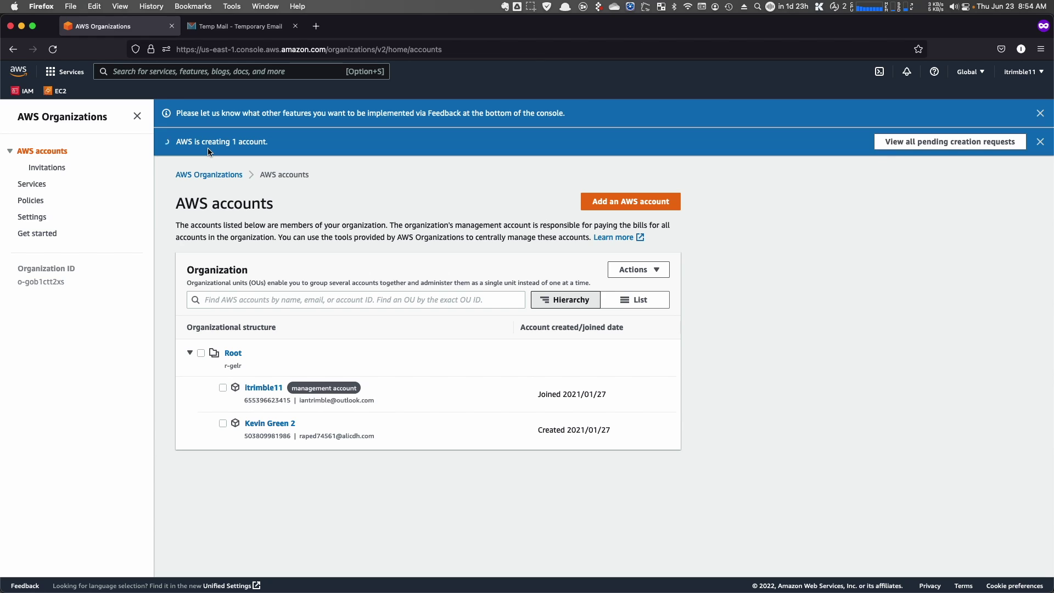
# - Recheck the inbox, then show the AWS accounts as a flat list including Little Dog
pyautogui.click(240, 35)
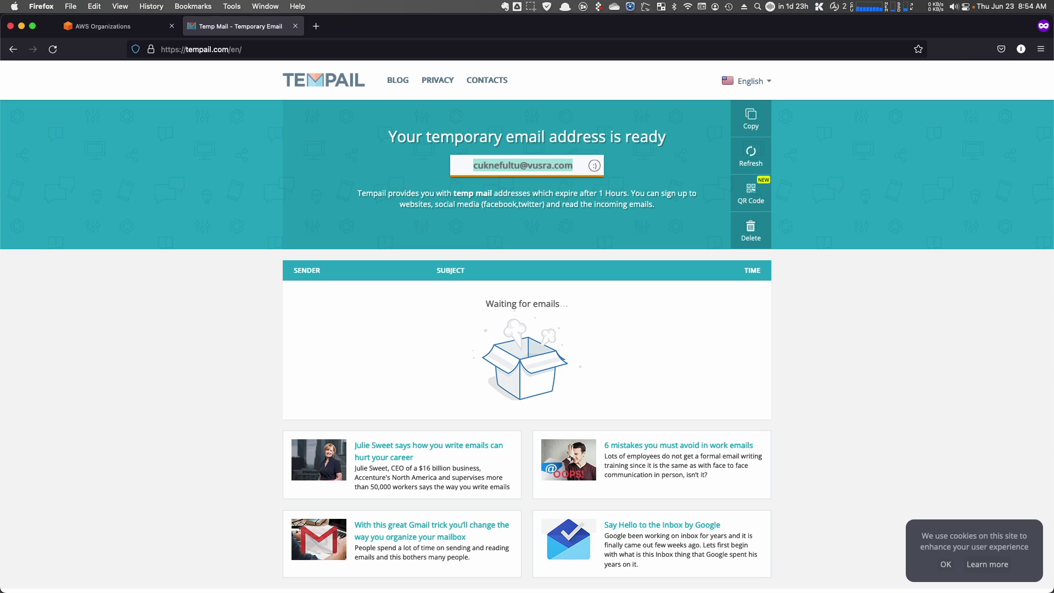
pyautogui.click(117, 30)
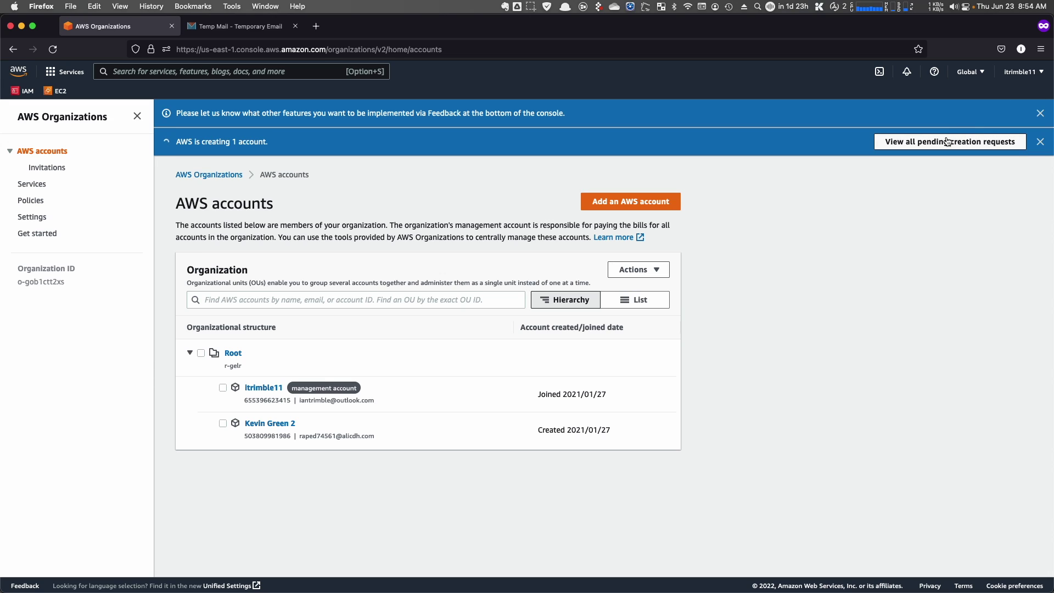
pyautogui.click(646, 298)
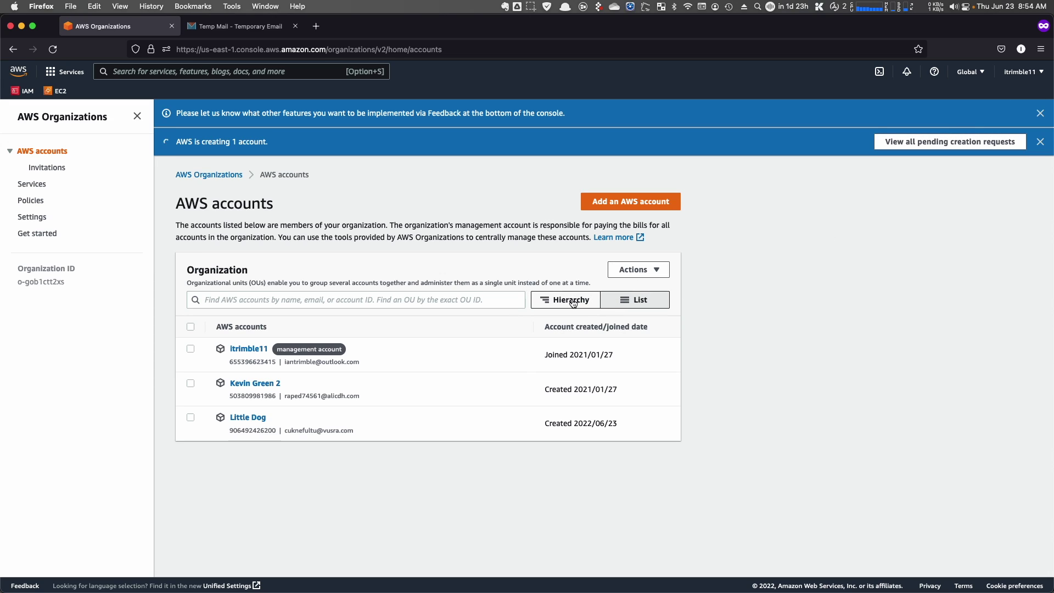
# - View the Little Dog account's details, then go to the Policies overview
pyautogui.click(256, 417)
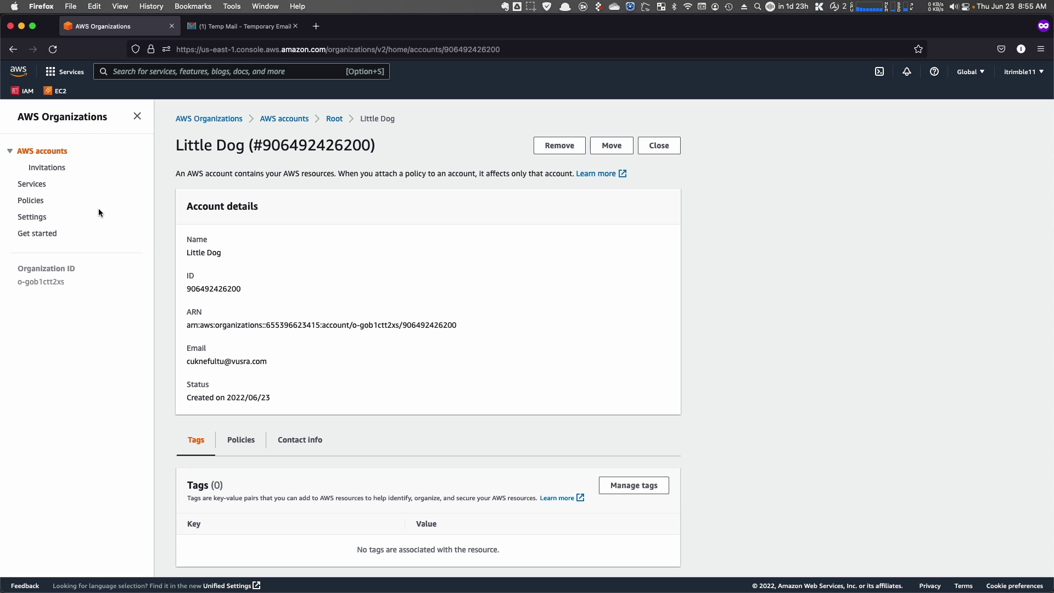
pyautogui.click(38, 202)
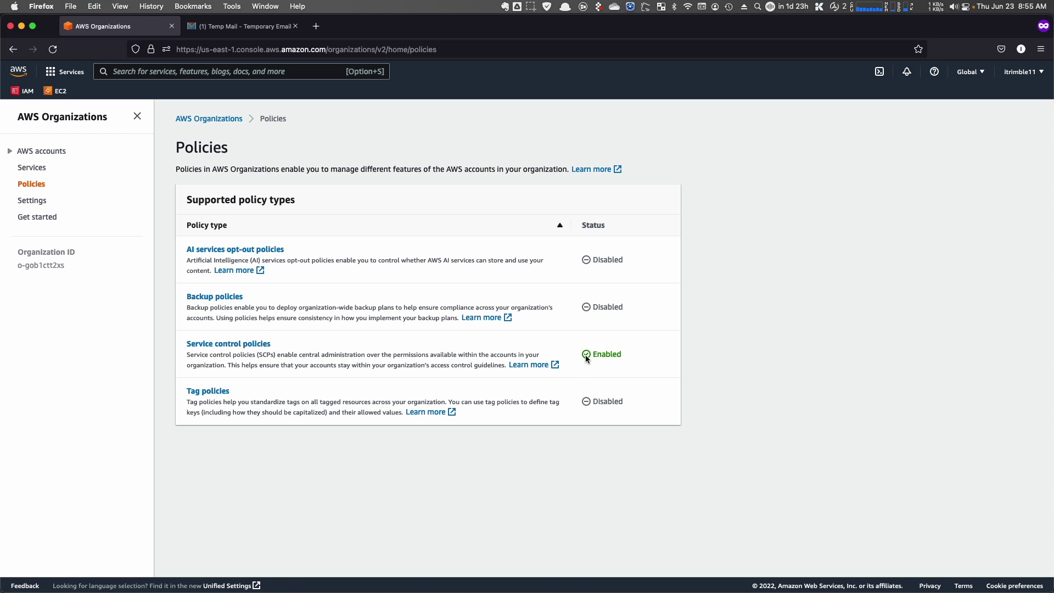
# - Open the Service control policies list and briefly view its documentation in a new tab
pyautogui.click(255, 347)
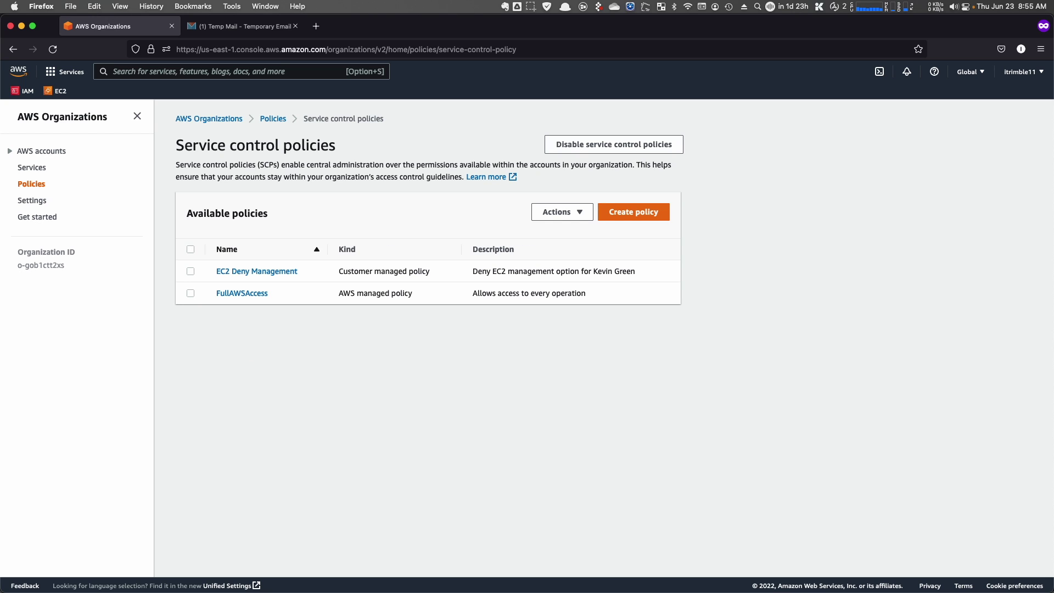
pyautogui.click(555, 212)
pyautogui.click(488, 176)
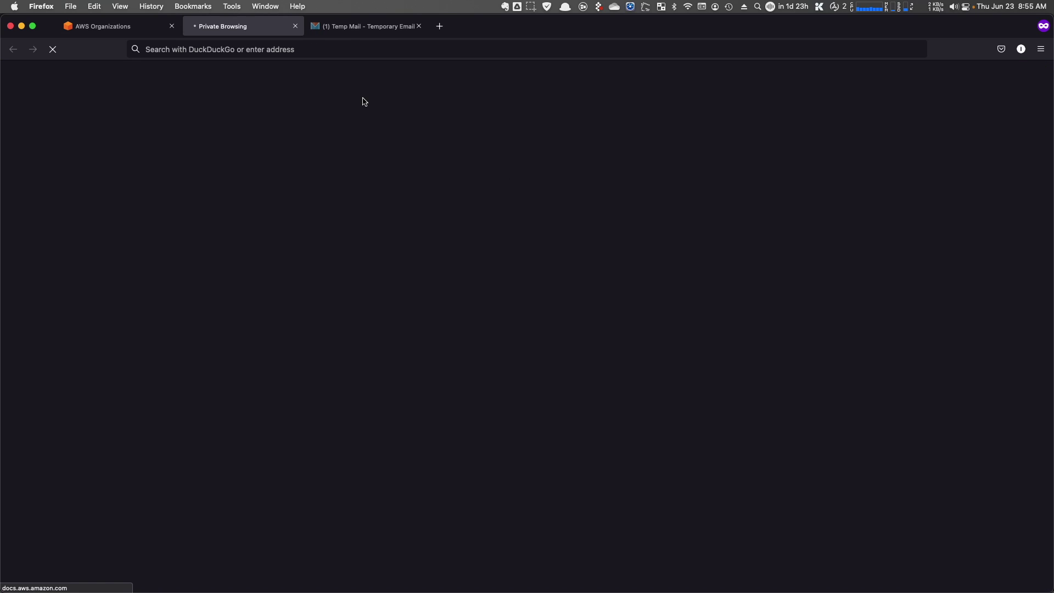
pyautogui.click(295, 26)
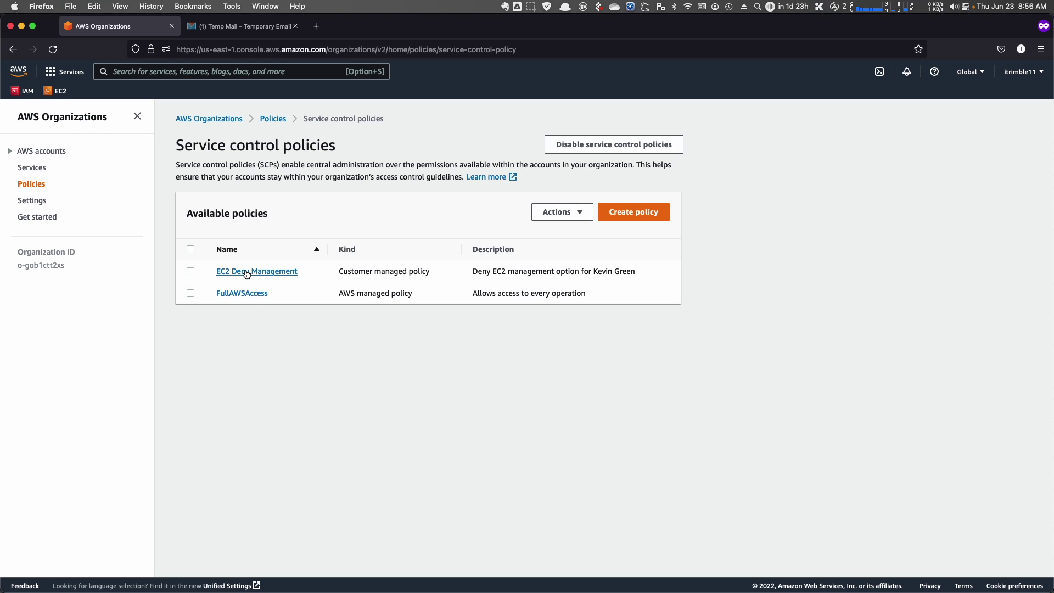
# - Try deleting the EC2 Deny Management policy, confirming with its name
pyautogui.click(191, 272)
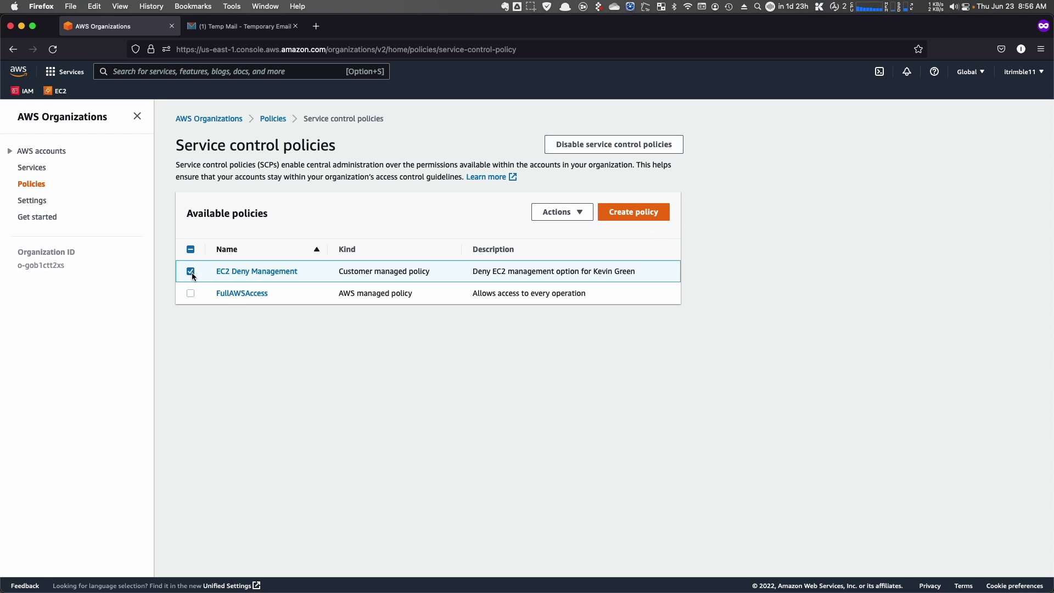
pyautogui.click(261, 273)
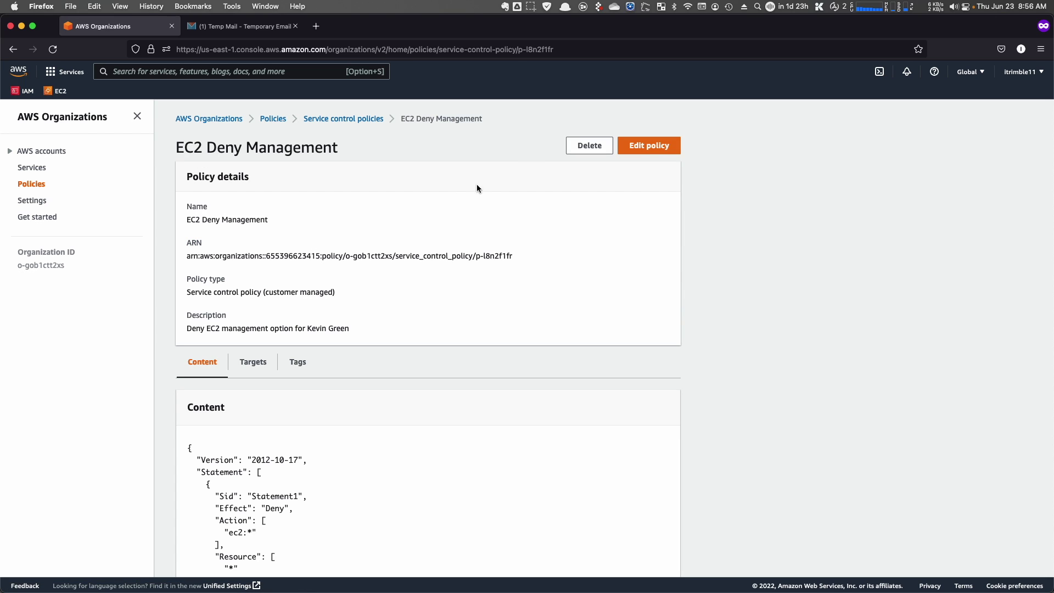
pyautogui.click(570, 153)
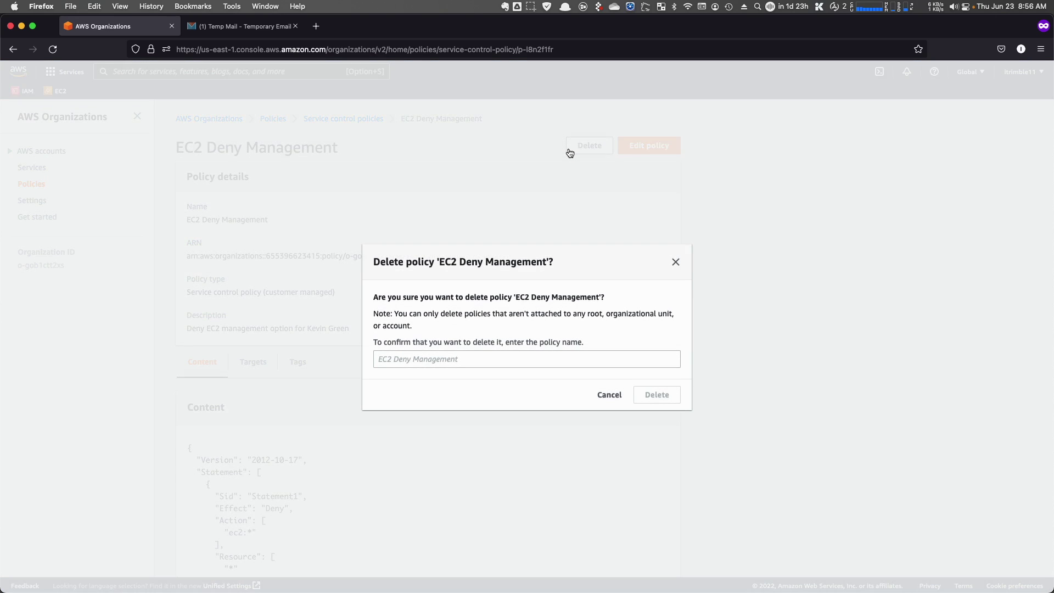
pyautogui.click(445, 356)
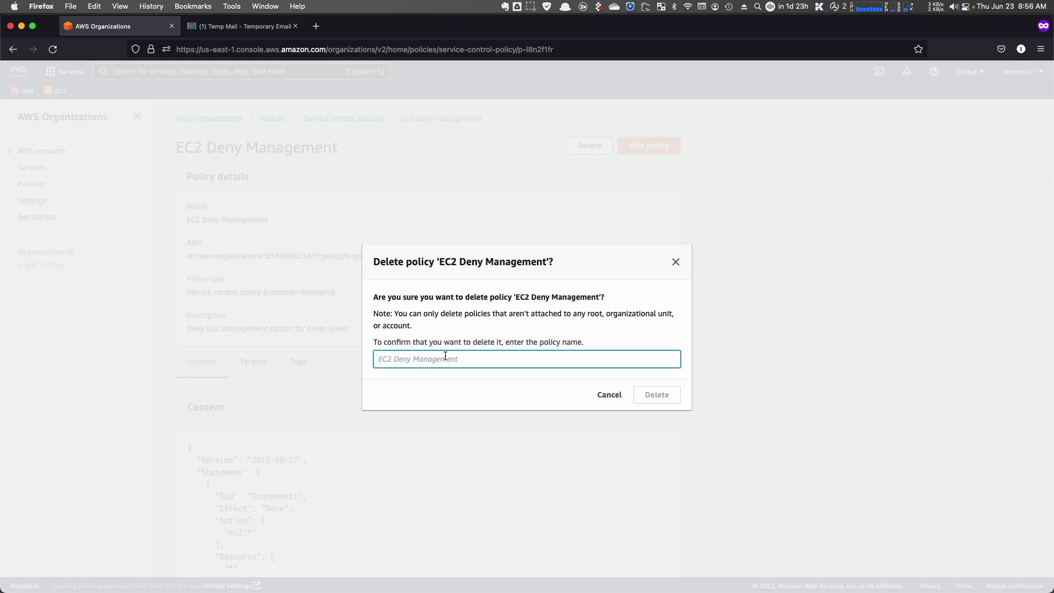
pyautogui.write('EC2 Deny Management')
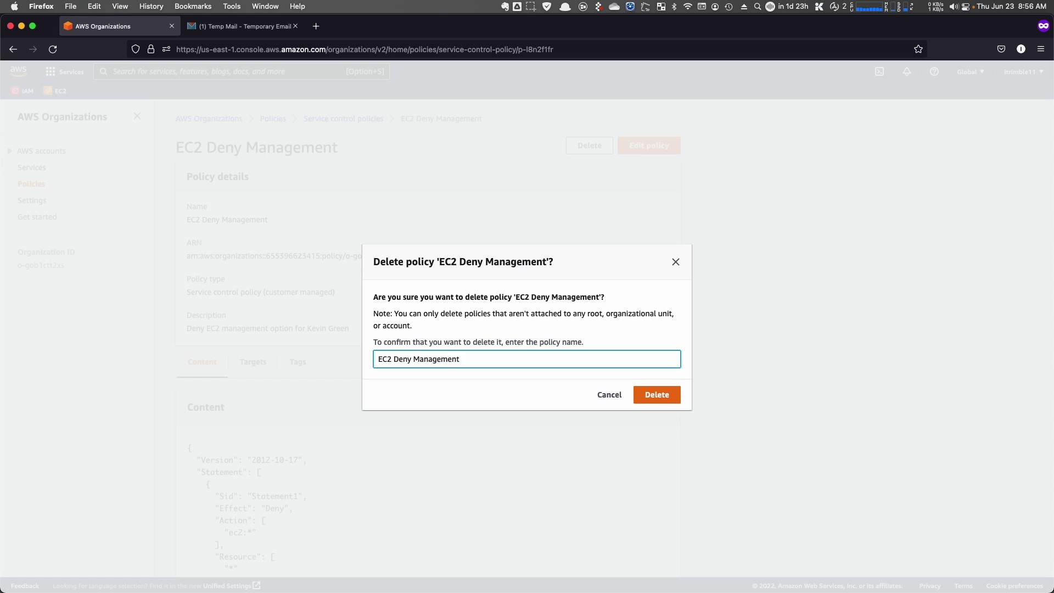
pyautogui.click(667, 397)
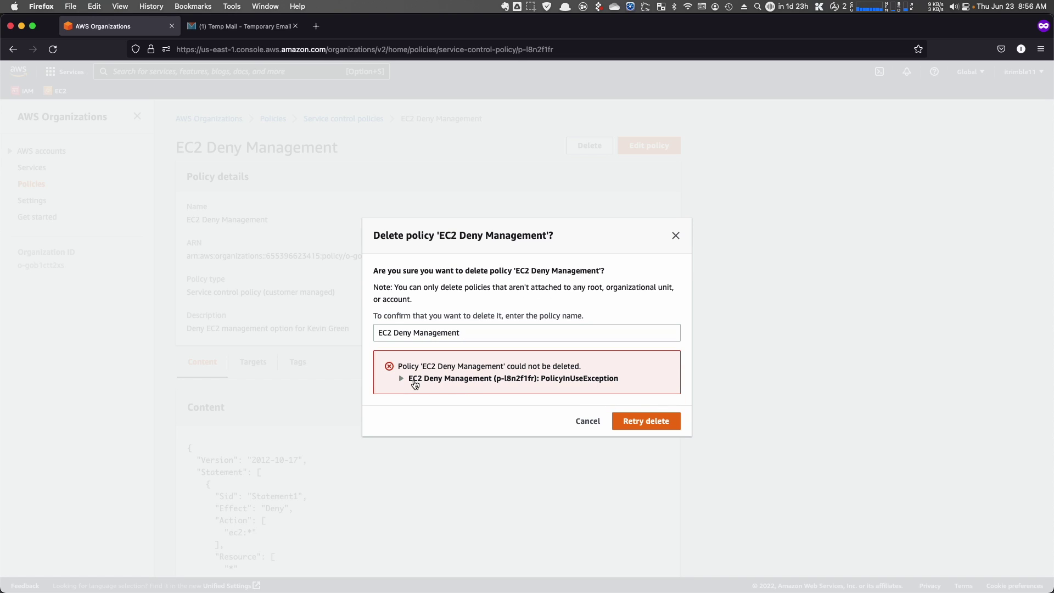
# - Read the PolicyInUseException error, cancel, and return to the Service control policies list
pyautogui.click(413, 379)
pyautogui.click(588, 428)
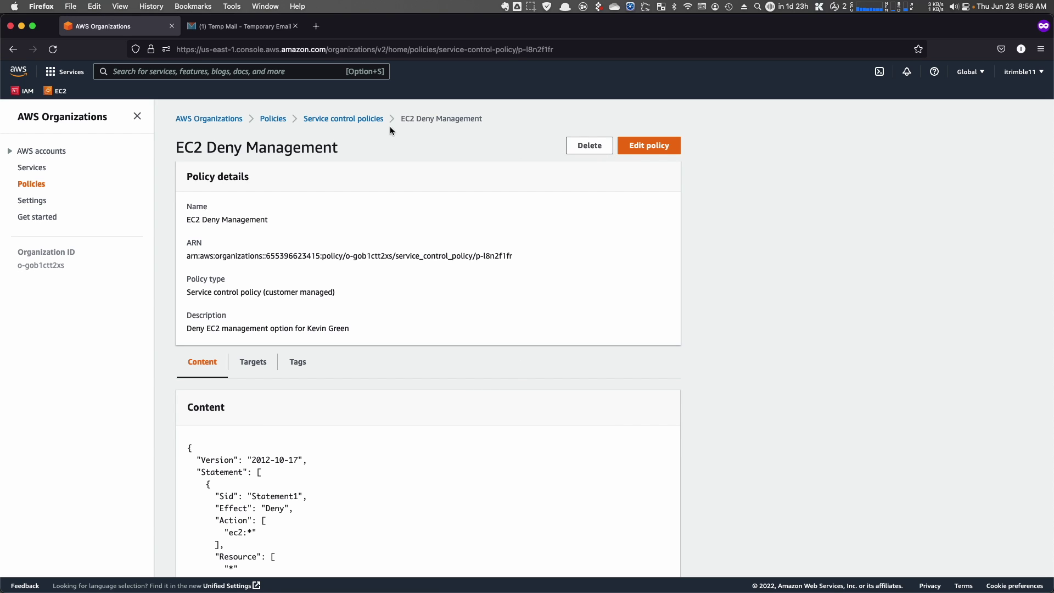
pyautogui.click(361, 124)
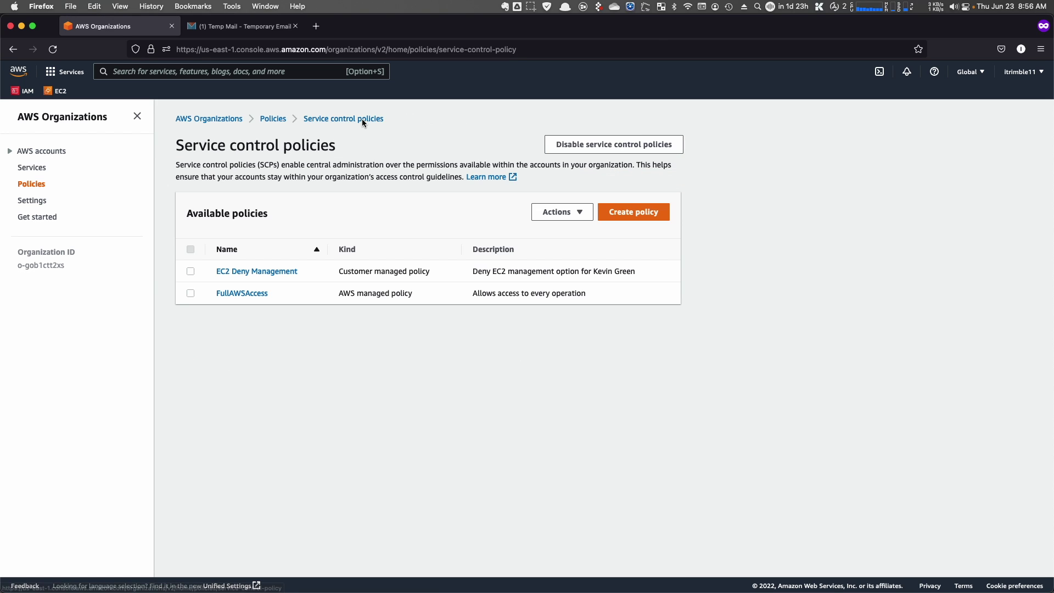
# - Create a new service control policy named 'EC2 Deny Managament 6_23_22'
pyautogui.click(623, 212)
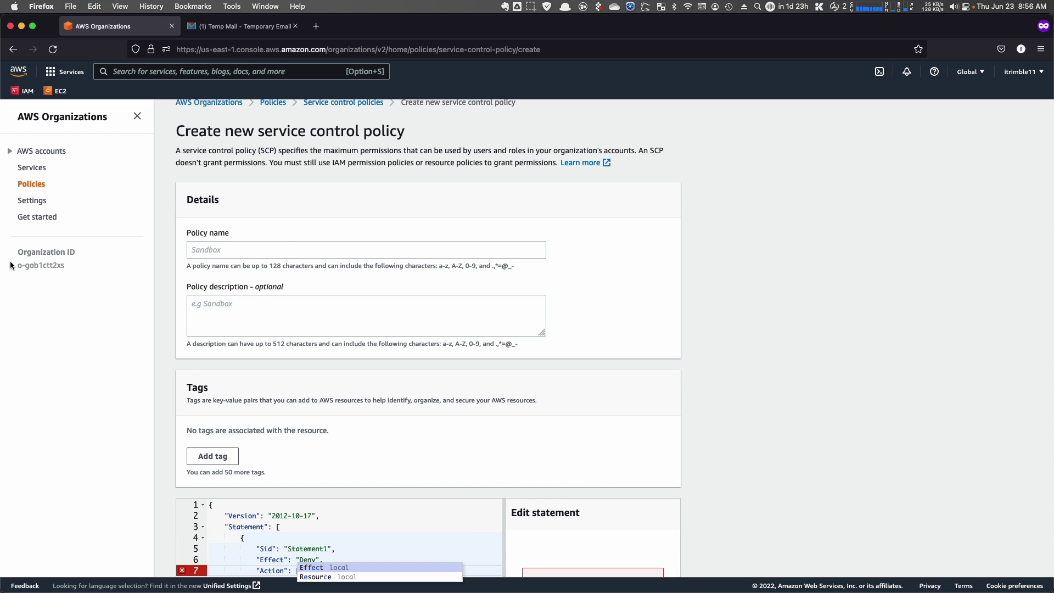
pyautogui.click(205, 251)
pyautogui.write('EC2')
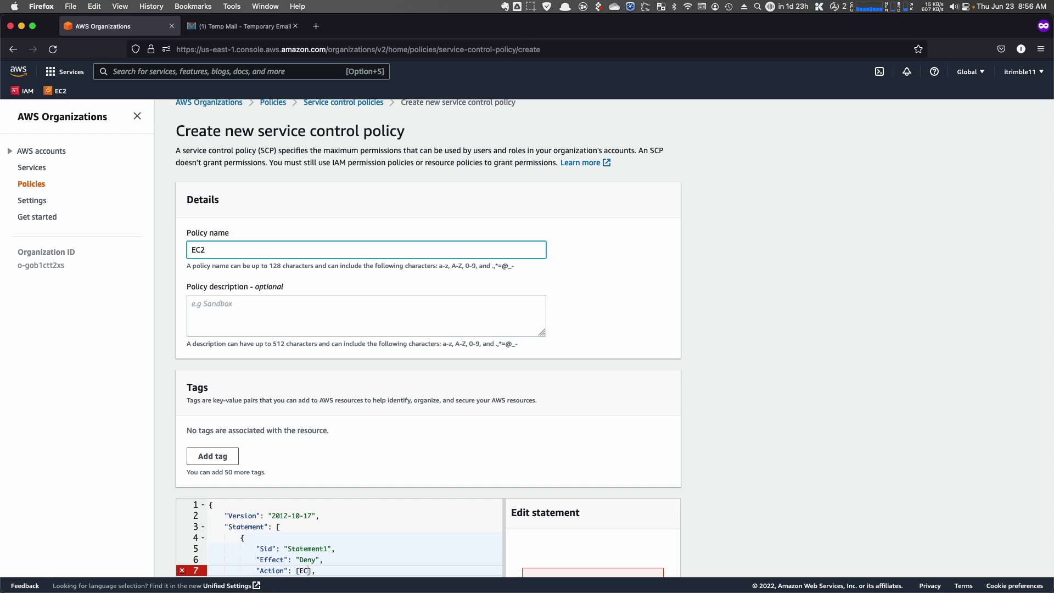
pyautogui.write(' Den')
pyautogui.write('y Manag')
pyautogui.write('ament ')
pyautogui.write('6/23/')
pyautogui.press('BackSpace')
pyautogui.press('BackSpace')
pyautogui.press('BackSpace')
pyautogui.press('BackSpace')
pyautogui.write('_24')
pyautogui.press('BackSpace')
pyautogui.write('3_22')
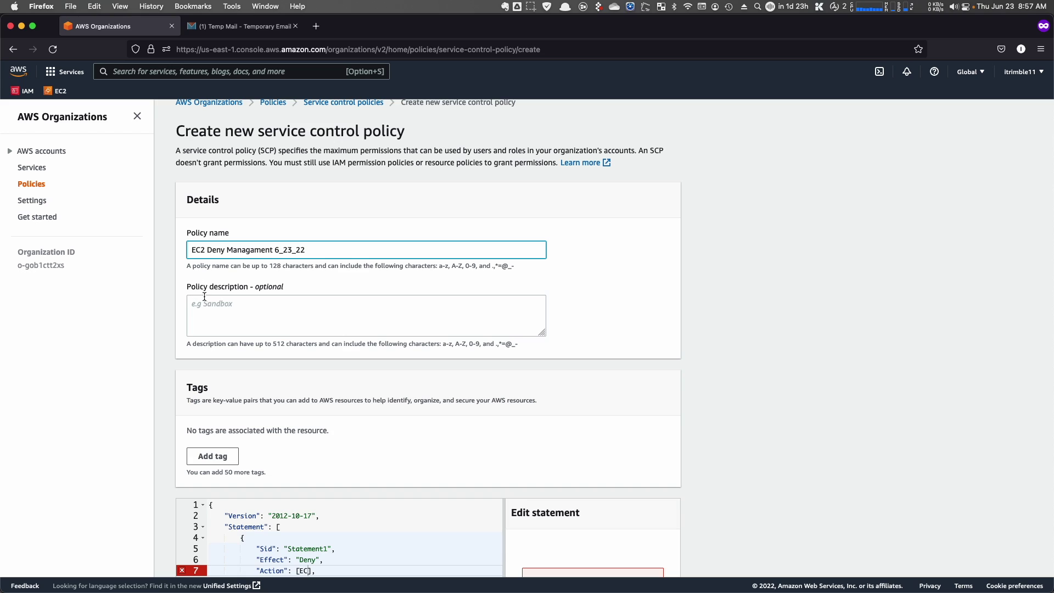
# - Set the policy description to 'Deny EC2 Management Option for LittleDog'
pyautogui.click(260, 313)
pyautogui.write('D')
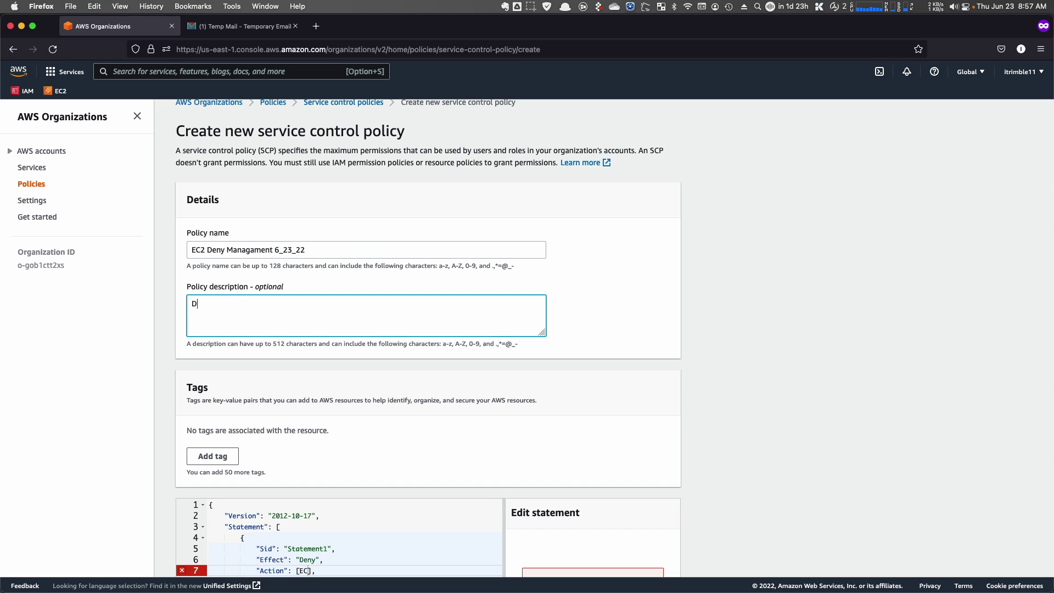
pyautogui.write('eny EC2 Management Option for LittleDog')
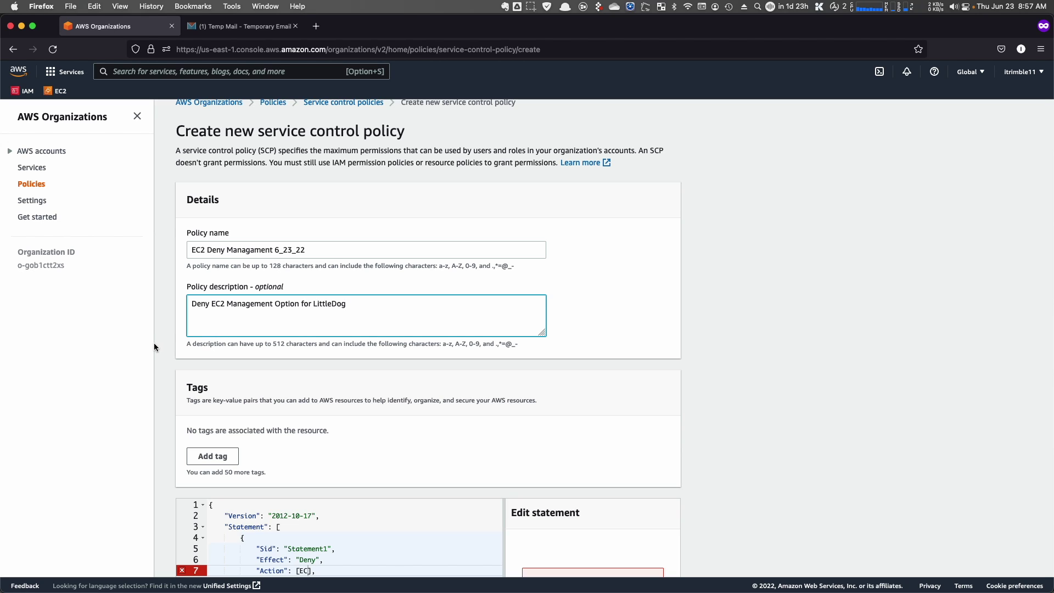
# - Make line 7's Action value [EC2] in the policy JSON editor
pyautogui.scroll(-5, 319, 409)
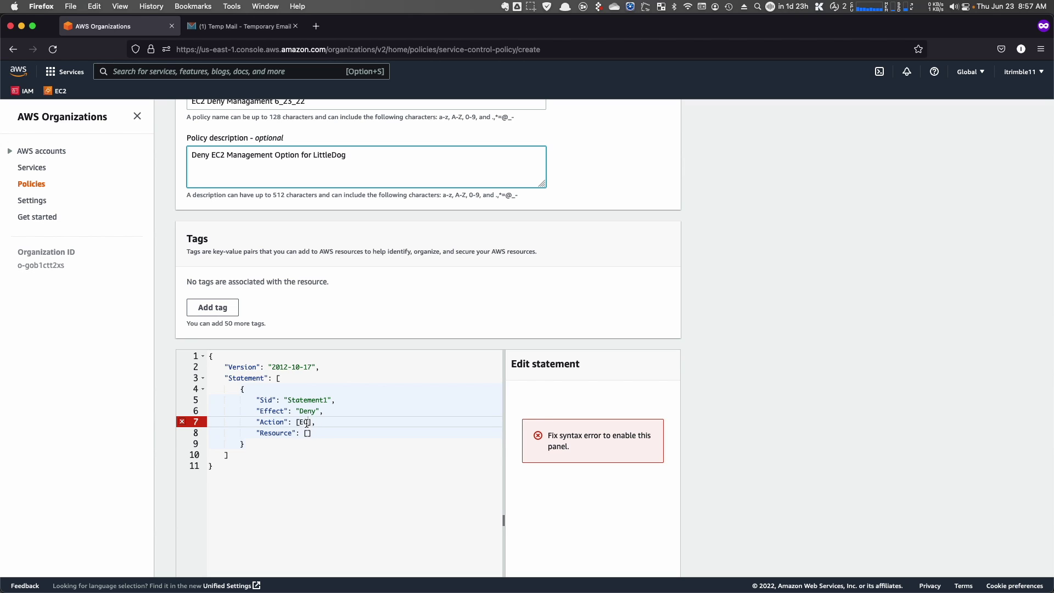
pyautogui.click(307, 423)
pyautogui.write('2')
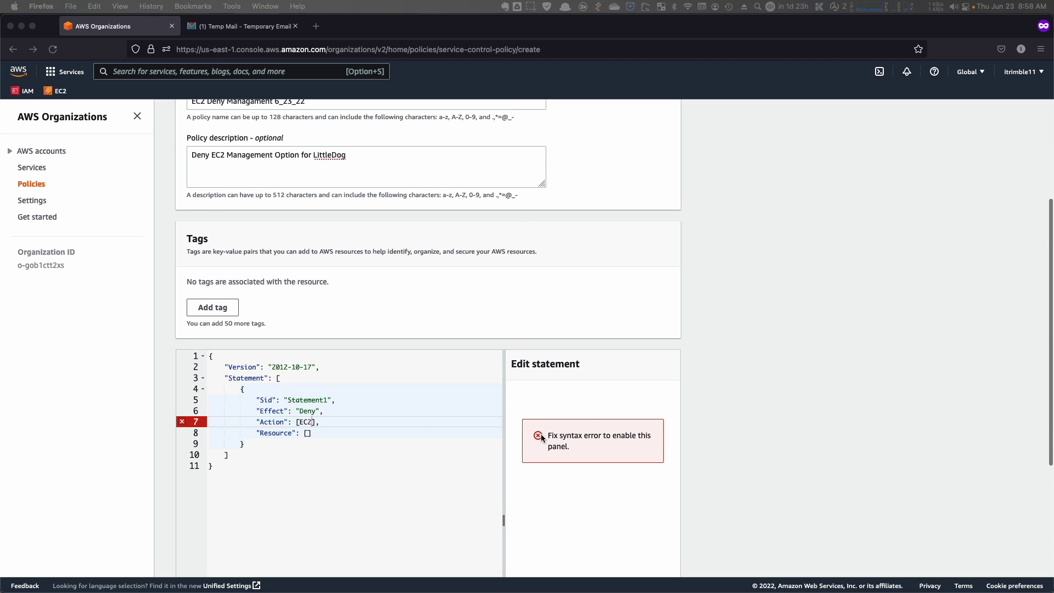
# - Inspect the JSON syntax error reported on line 7
pyautogui.scroll(-5, 527, 437)
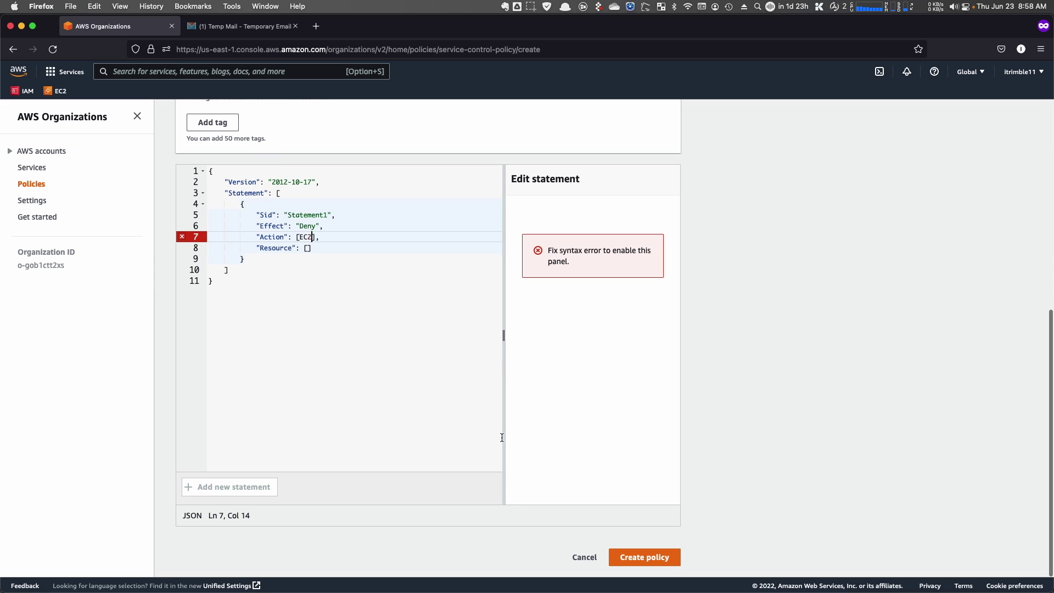
pyautogui.scroll(3, 312, 440)
pyautogui.scroll(3, 313, 440)
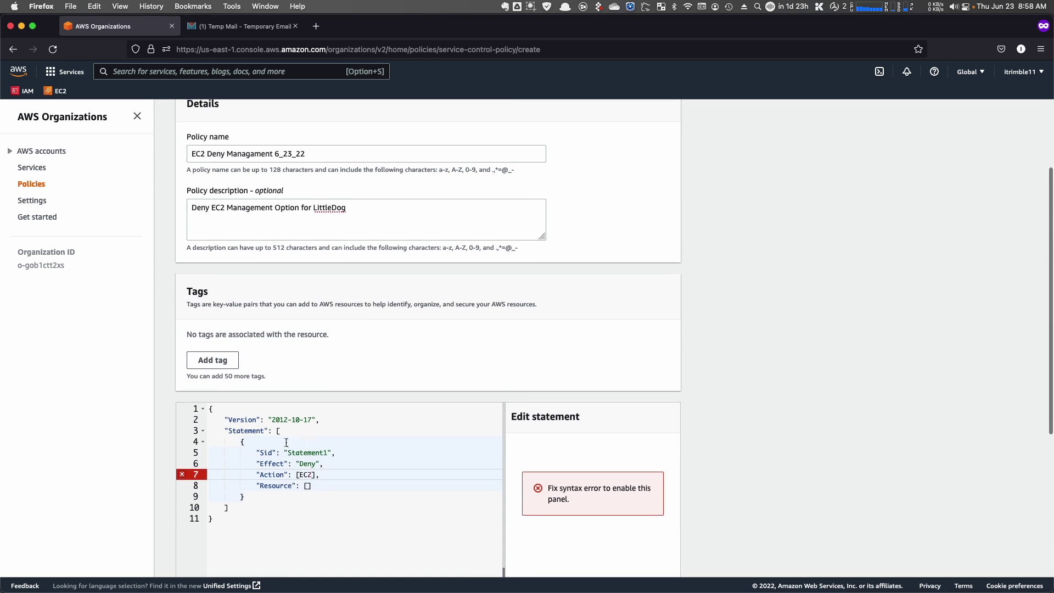
pyautogui.click(182, 478)
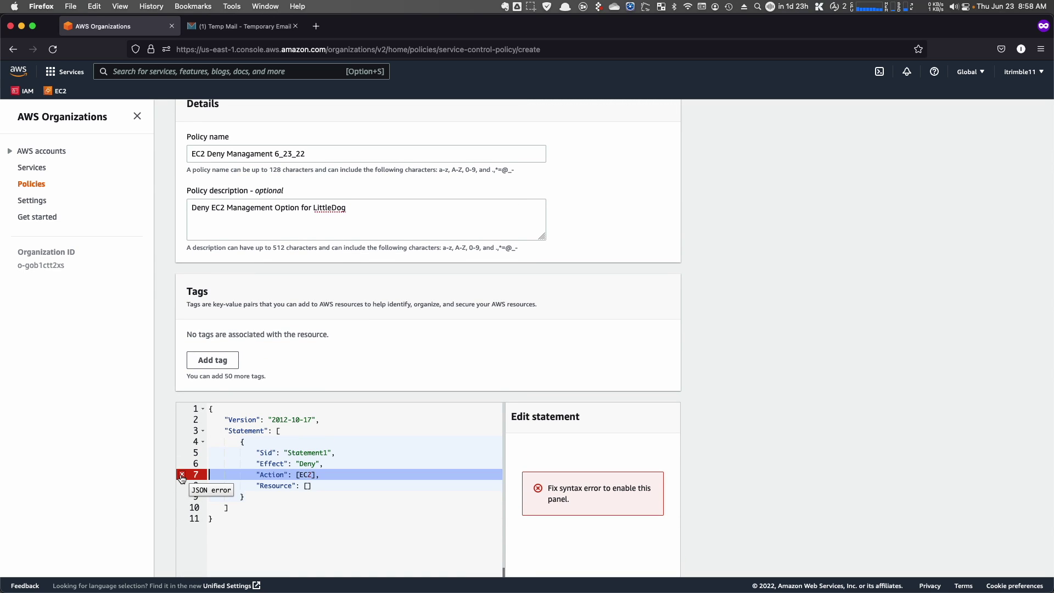
# - Replace 'LittleDog' with 'nickname' in the policy description
pyautogui.scroll(2, 273, 473)
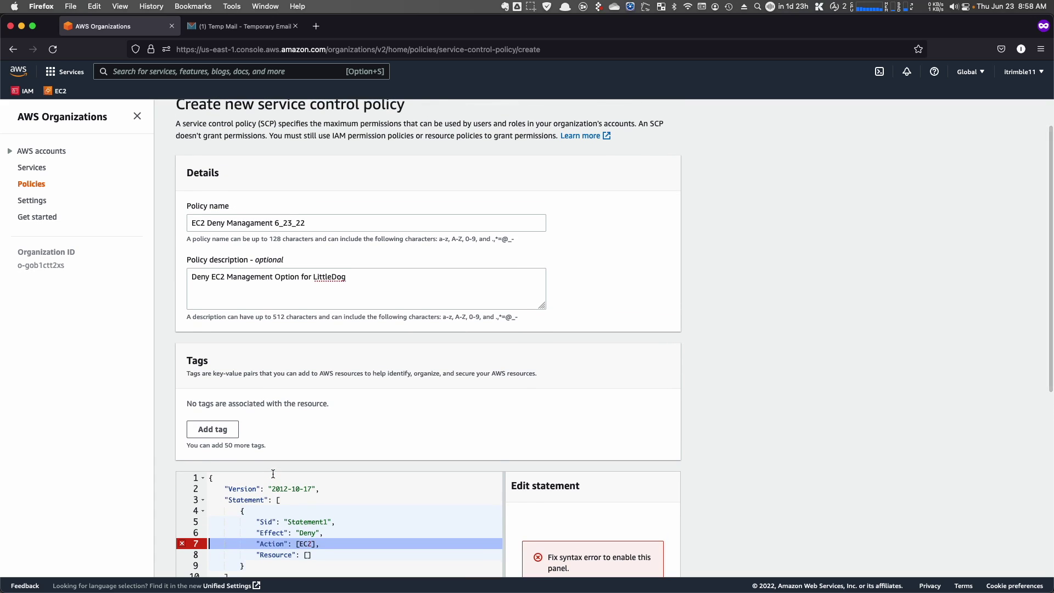
pyautogui.scroll(-4, 273, 473)
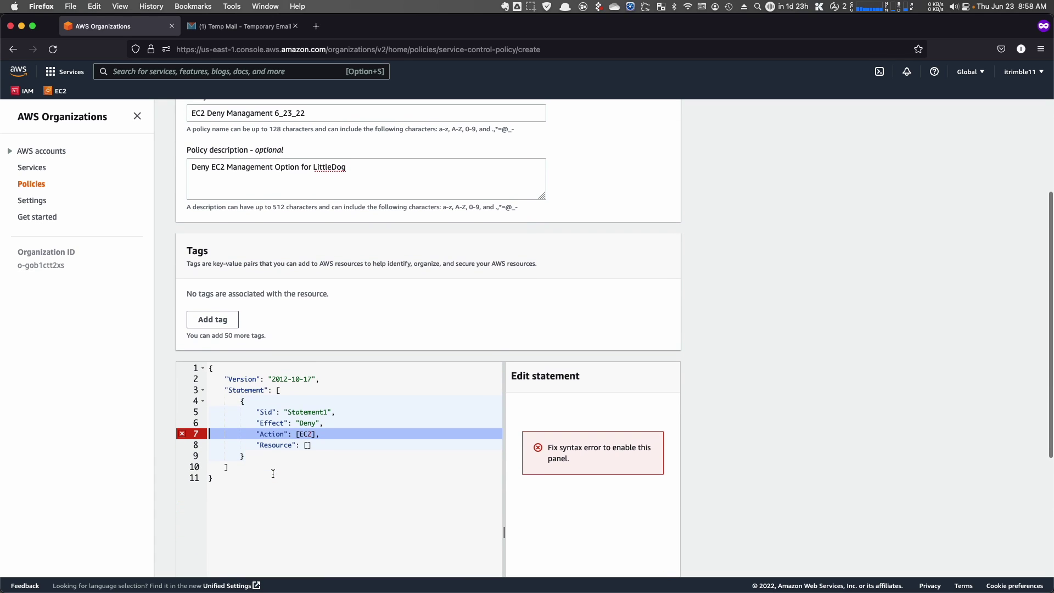
pyautogui.scroll(2, 273, 473)
pyautogui.doubleClick(327, 222)
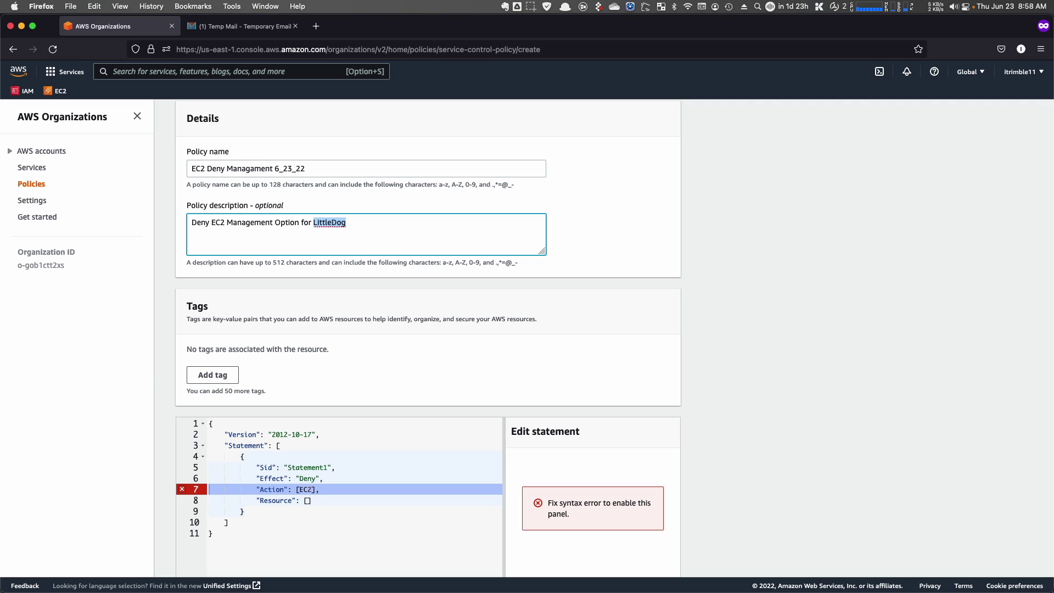
pyautogui.write('nickname')
pyautogui.click(485, 324)
pyautogui.scroll(-5, 412, 340)
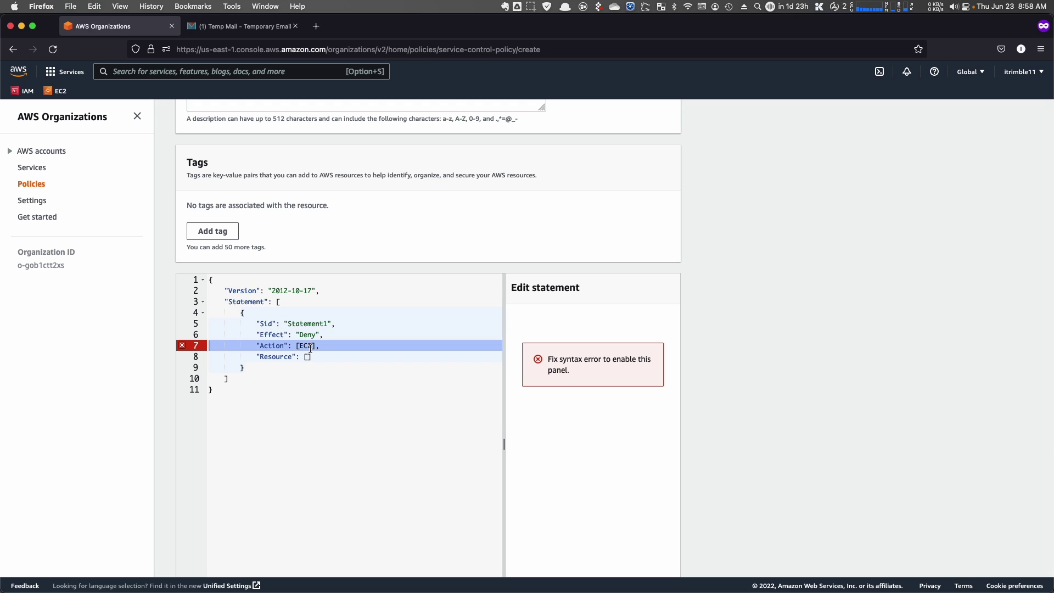
pyautogui.scroll(-2, 311, 347)
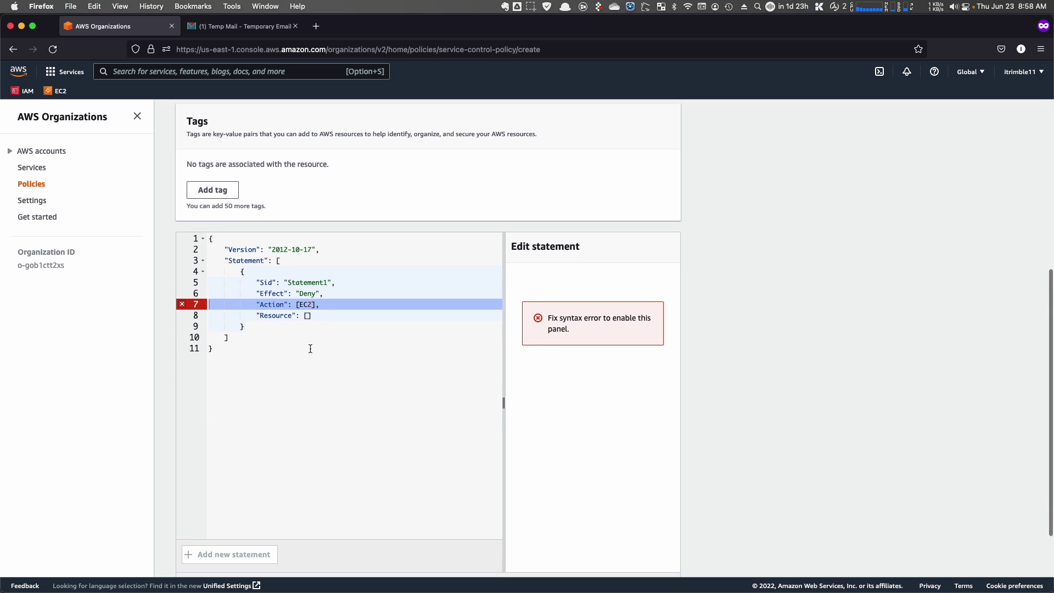
pyautogui.click(306, 300)
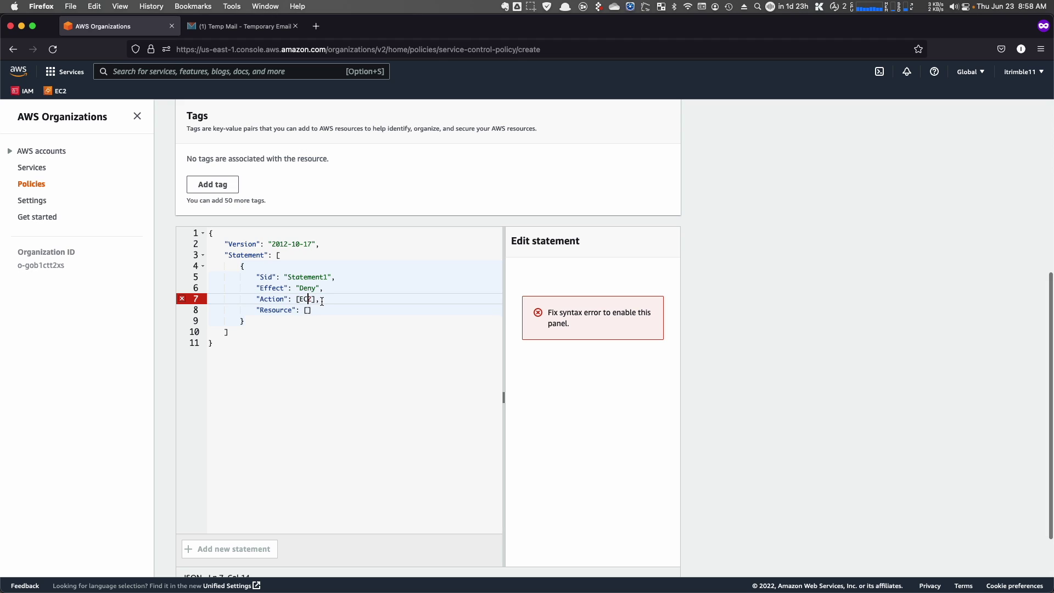
# - Replace the placeholder Action with ec2:* by choosing the EC2 service and ticking All actions
pyautogui.press('Right')
pyautogui.press('BackSpace')
pyautogui.press('BackSpace')
pyautogui.press('BackSpace')
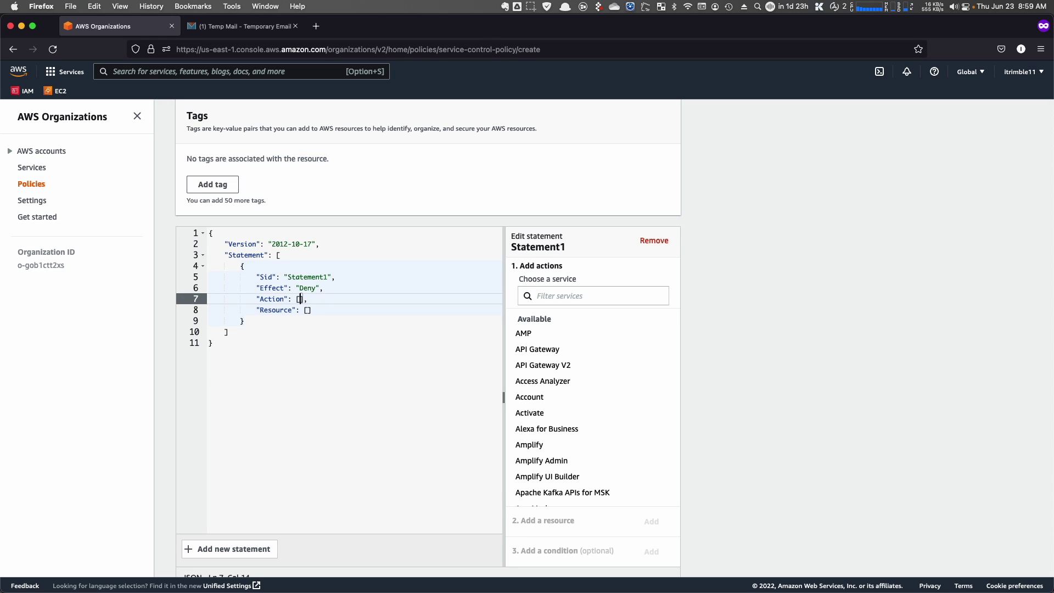
pyautogui.click(618, 296)
pyautogui.write('ec')
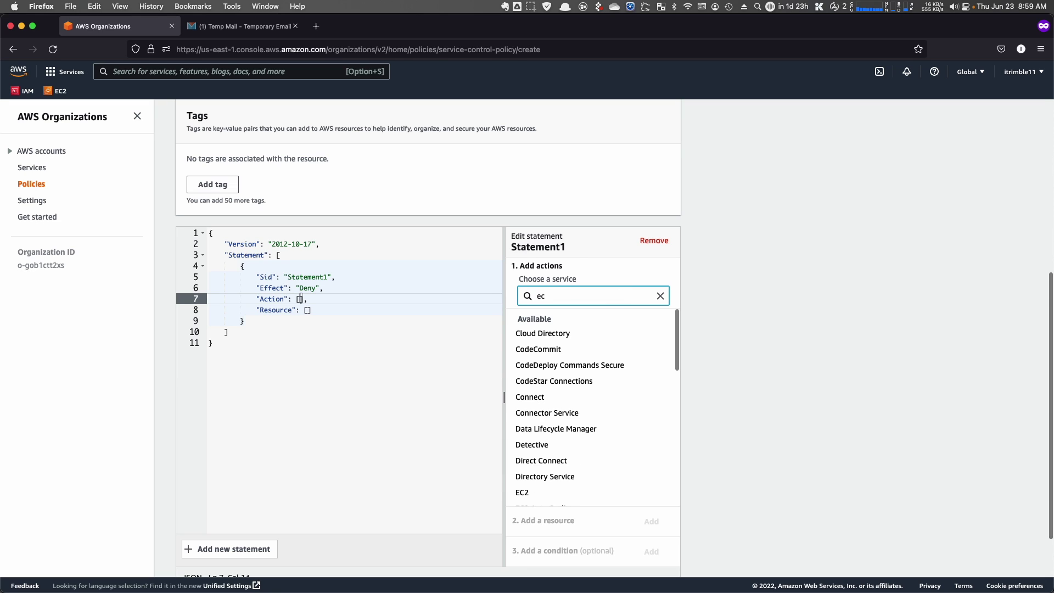
pyautogui.write('2')
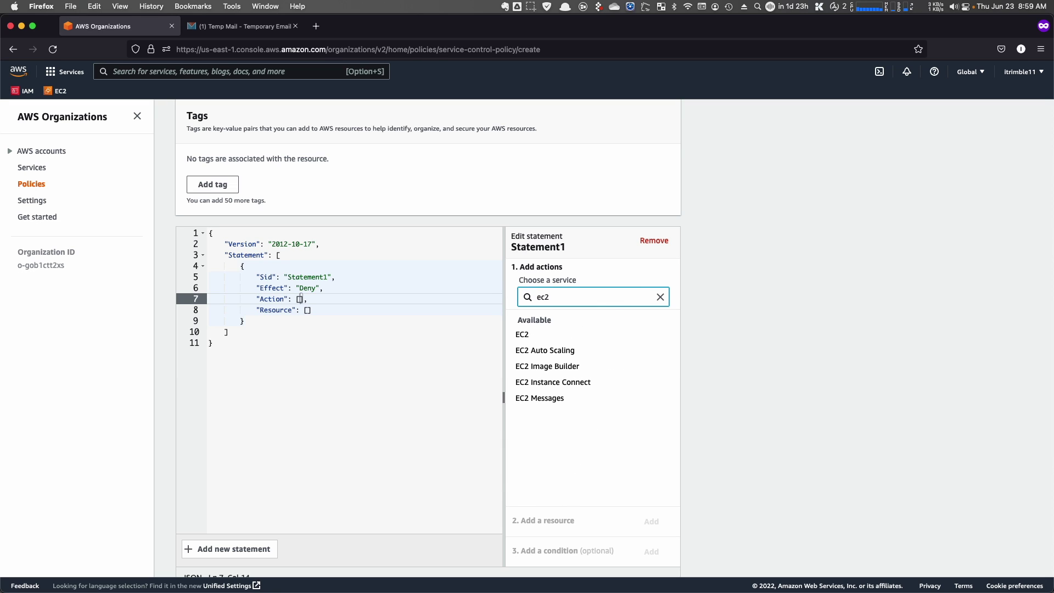
pyautogui.click(522, 334)
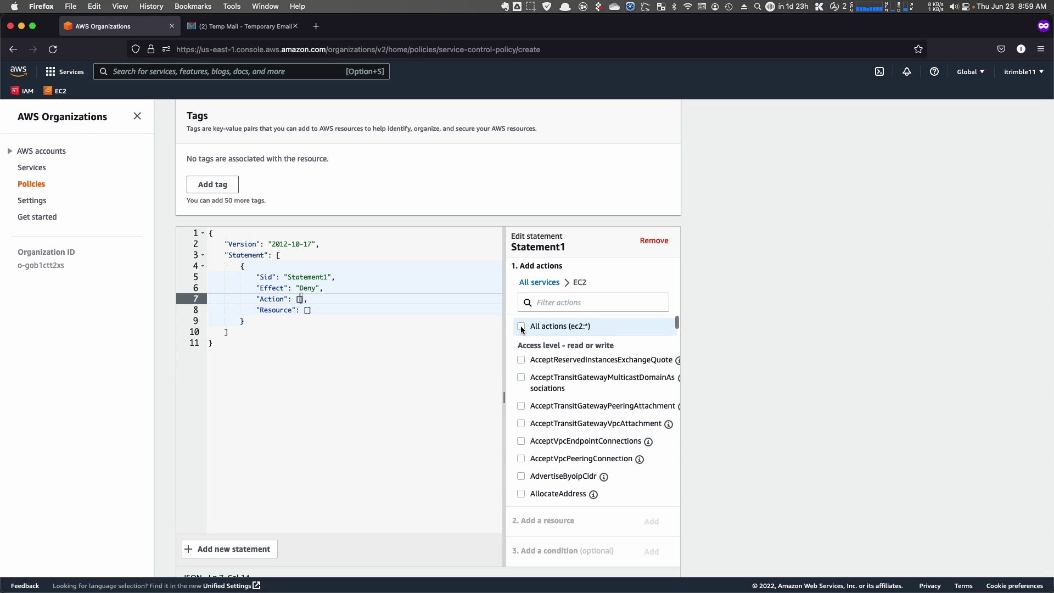
pyautogui.click(522, 327)
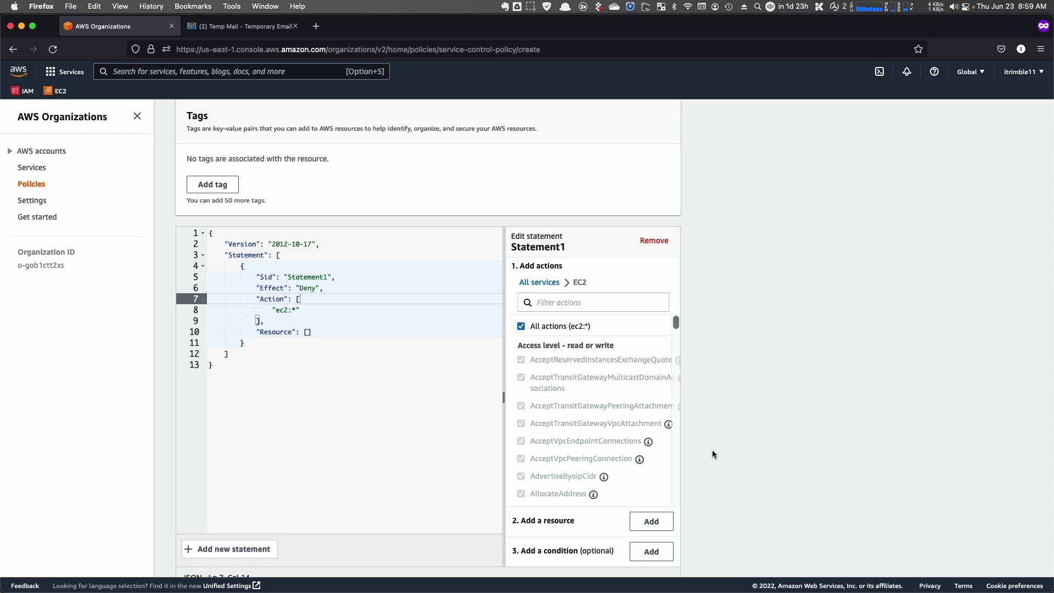
pyautogui.scroll(-2, 712, 450)
pyautogui.scroll(-1, 713, 450)
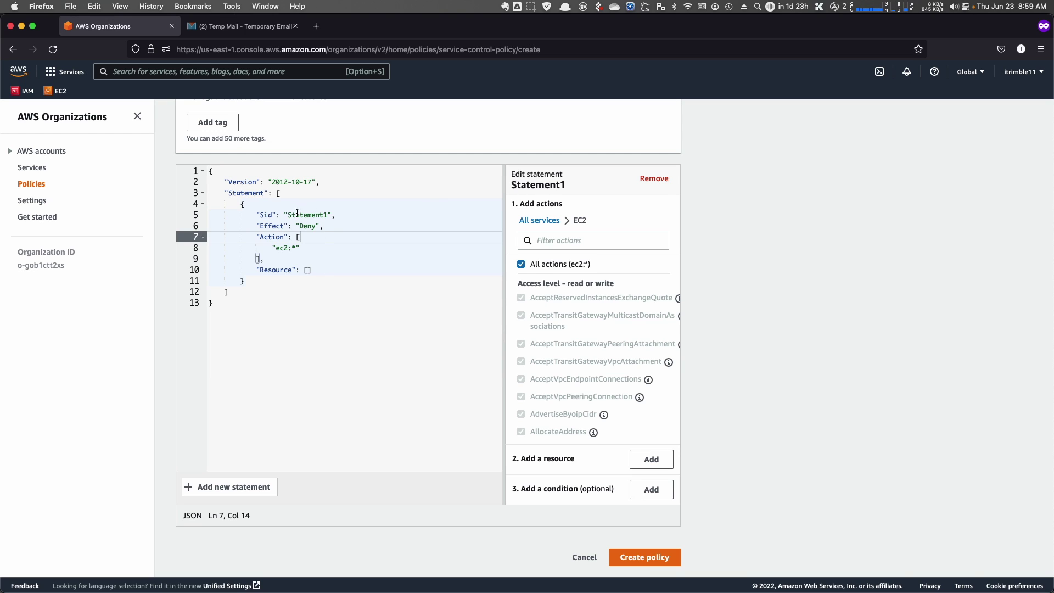
pyautogui.scroll(-3, 418, 483)
# - Add an All Resources entry so the deny statement's Resource reads "*"
pyautogui.click(652, 459)
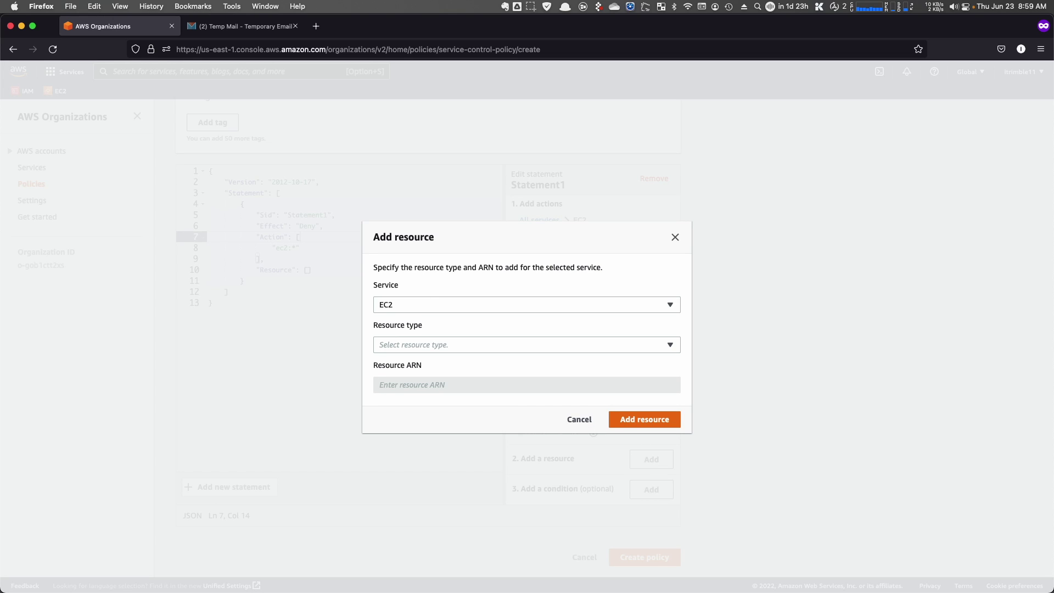
pyautogui.click(392, 345)
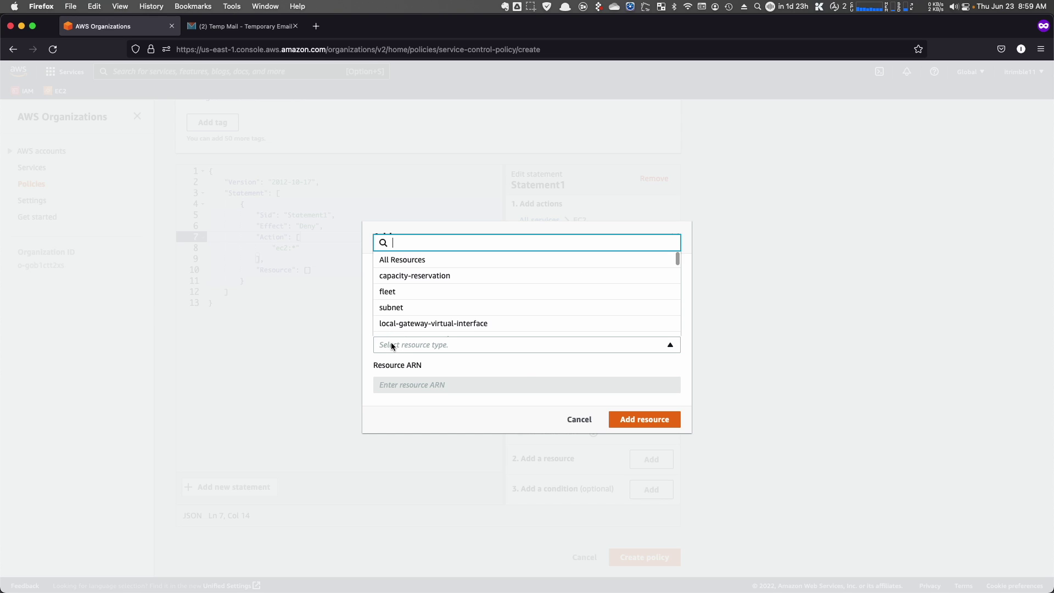
pyautogui.click(393, 263)
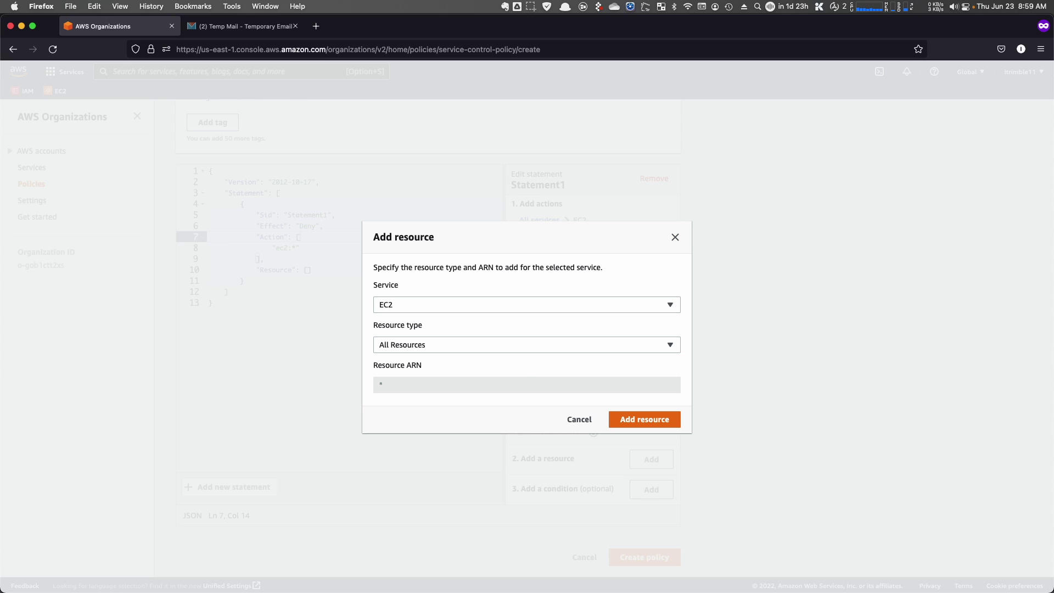
pyautogui.click(659, 420)
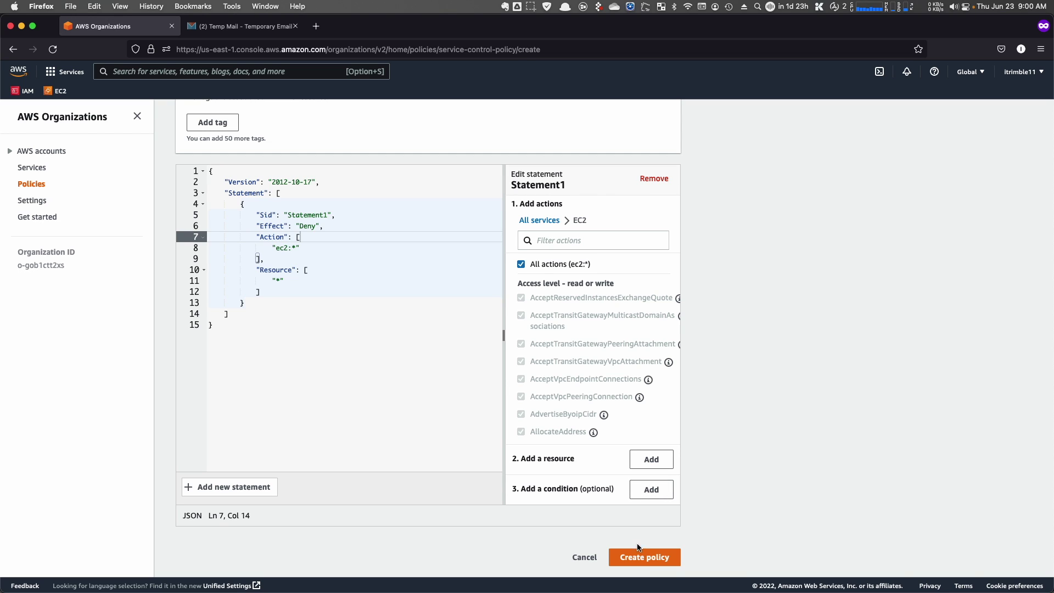
# - Submit the policy editor to create the 'EC2 Deny Managament 6_23_22' SCP
pyautogui.scroll(1, 641, 559)
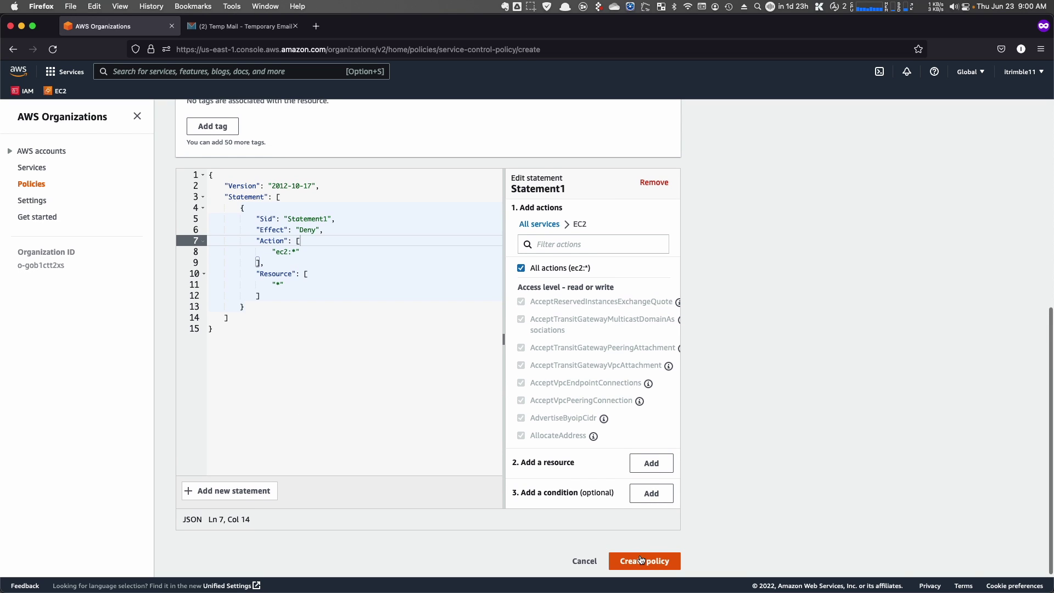
pyautogui.scroll(1, 641, 561)
pyautogui.click(641, 561)
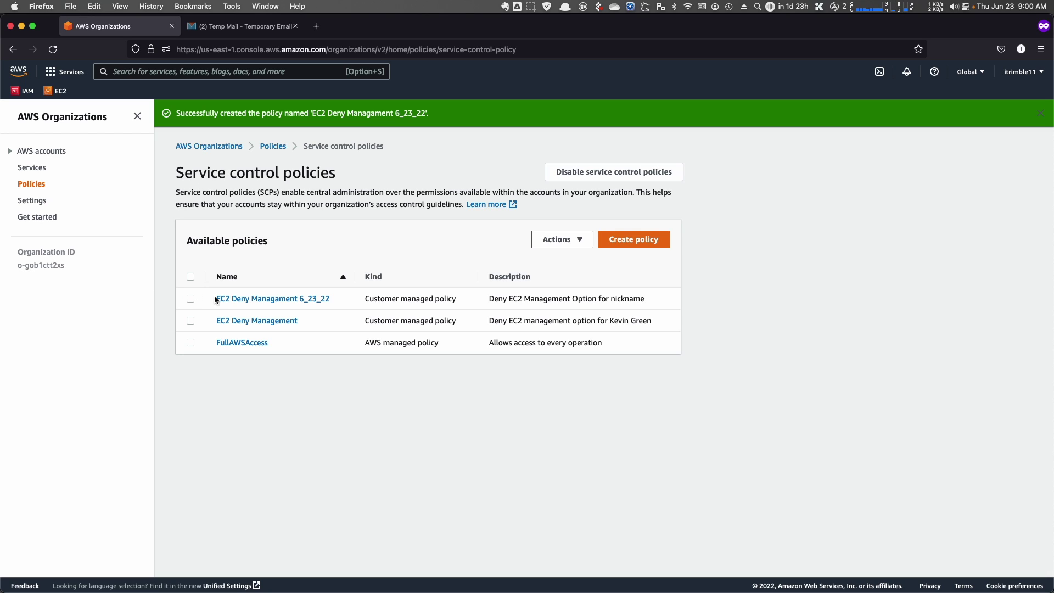
# - Attach 'EC2 Deny Managament 6_23_22' to the Little Dog account, picked from the flat account list
pyautogui.click(190, 299)
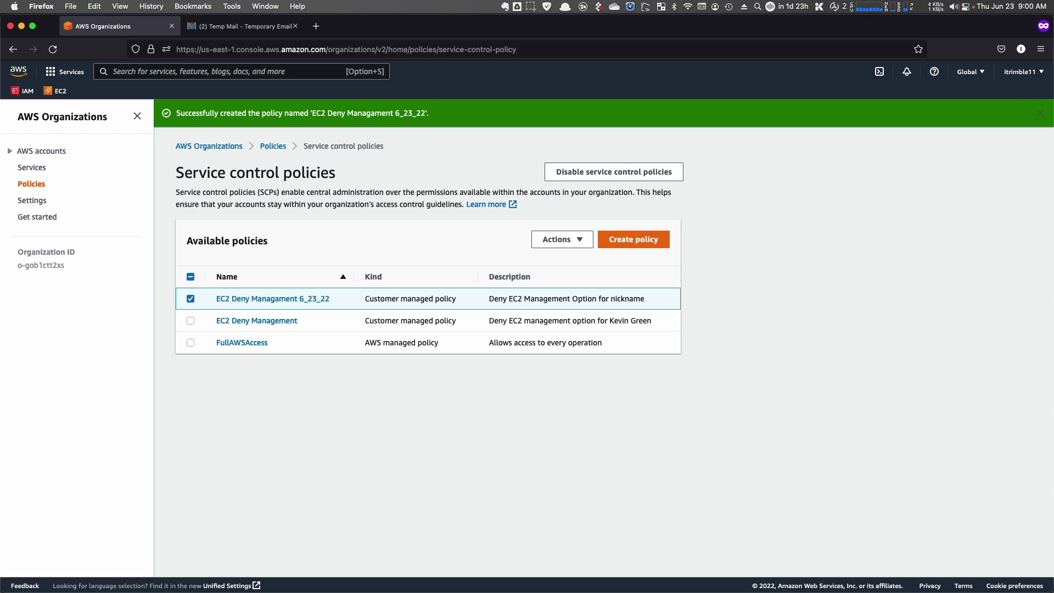
pyautogui.click(566, 241)
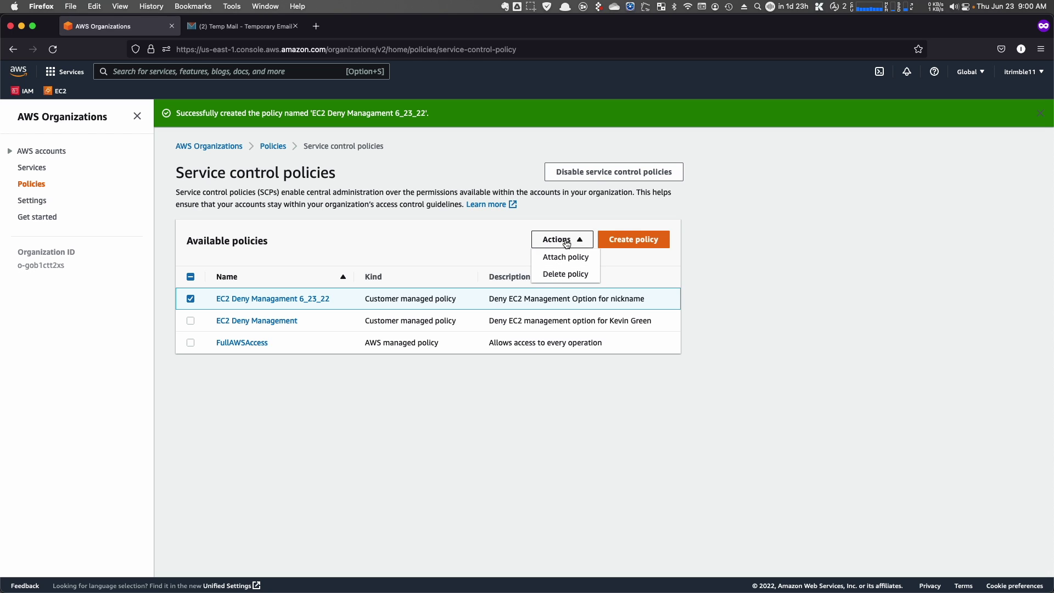
pyautogui.click(566, 257)
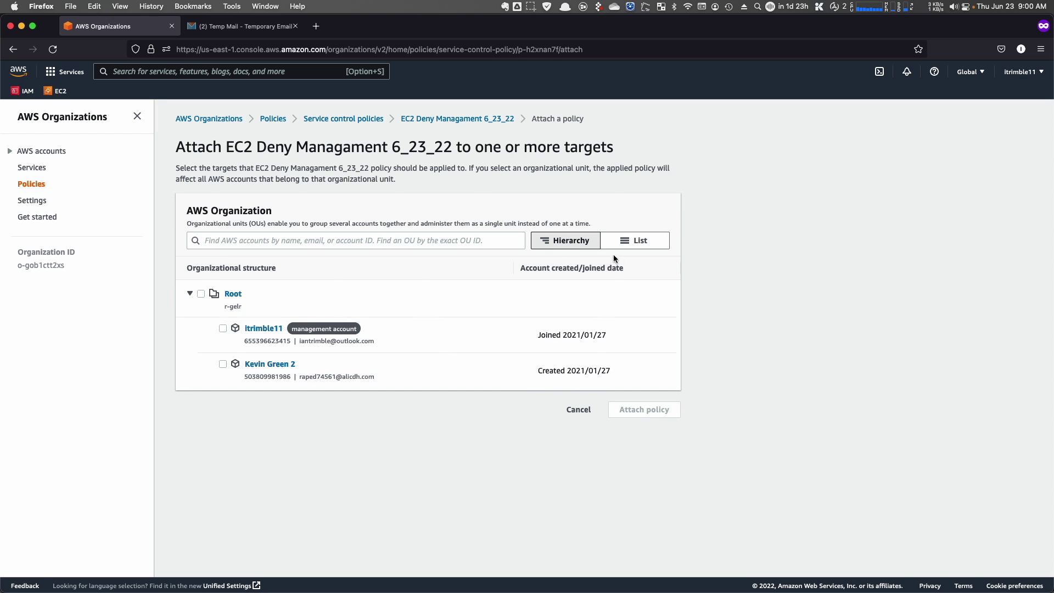
pyautogui.click(635, 241)
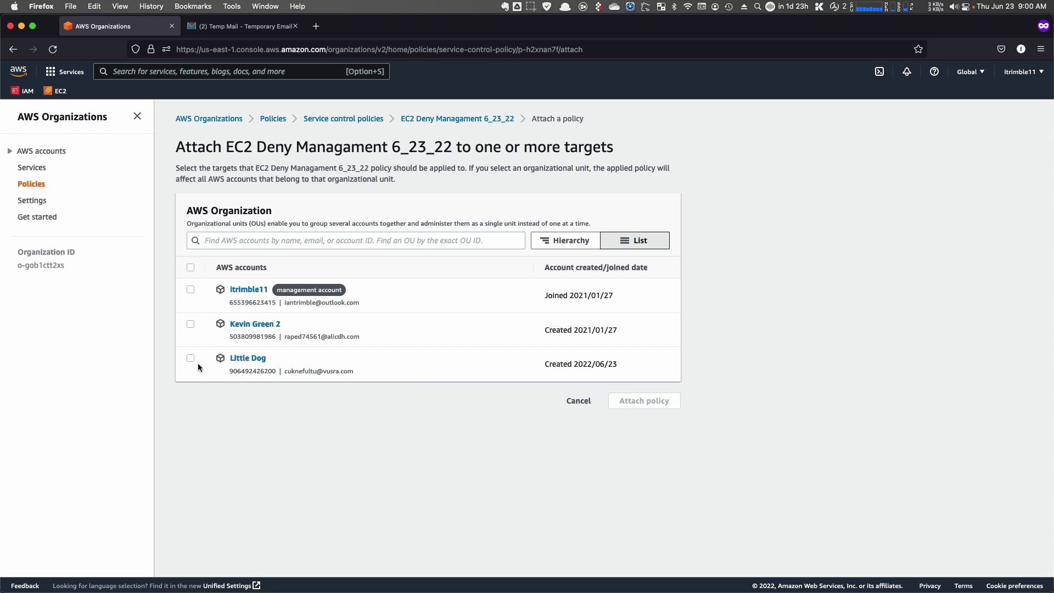
pyautogui.click(190, 358)
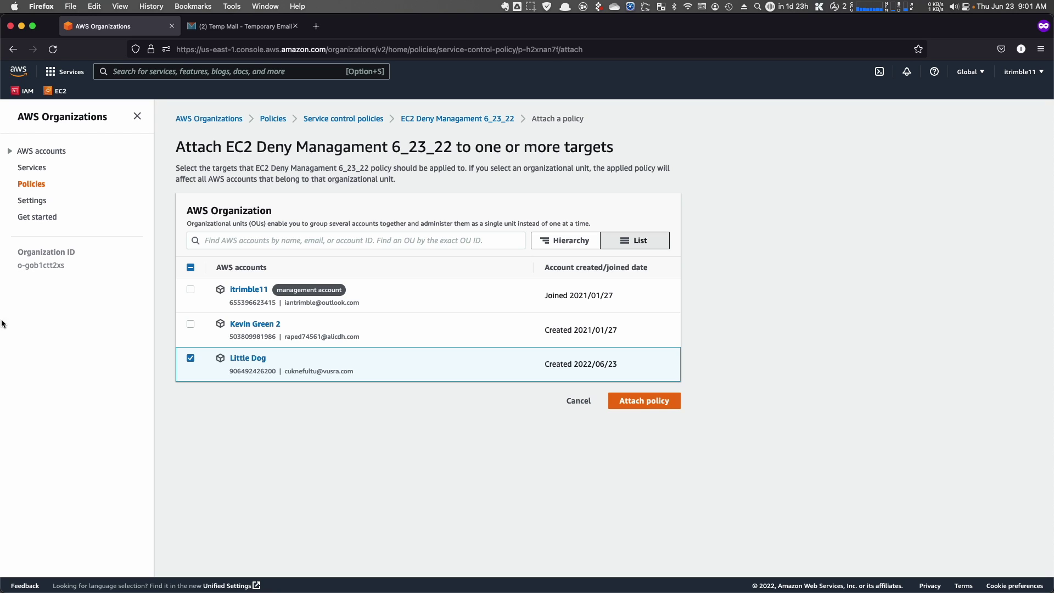
pyautogui.click(656, 401)
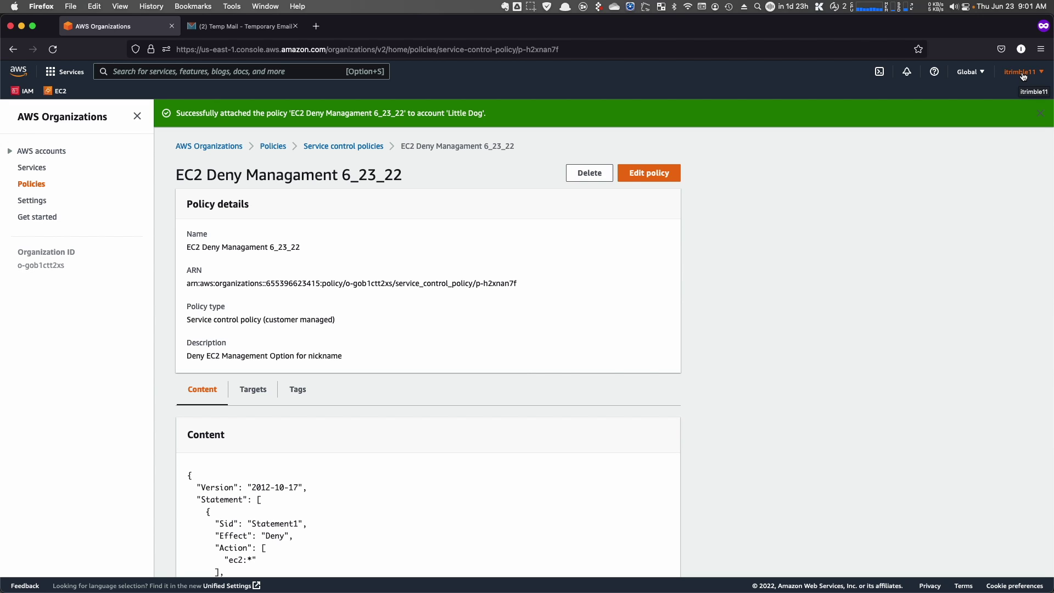
# - Sign out of the management account and return to the console sign-in page
pyautogui.click(1024, 77)
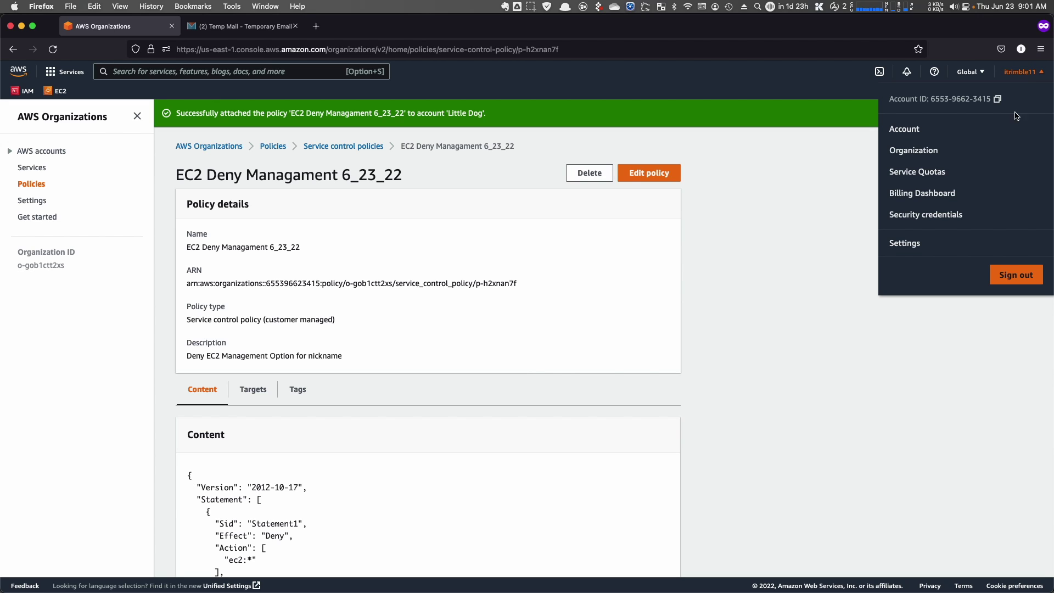
pyautogui.click(1017, 275)
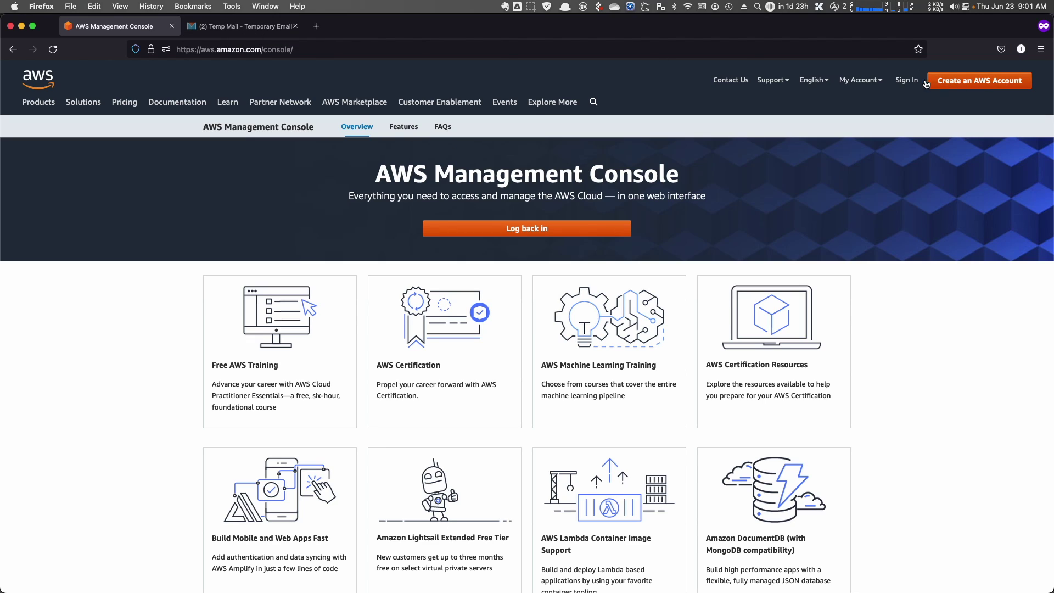
pyautogui.click(908, 81)
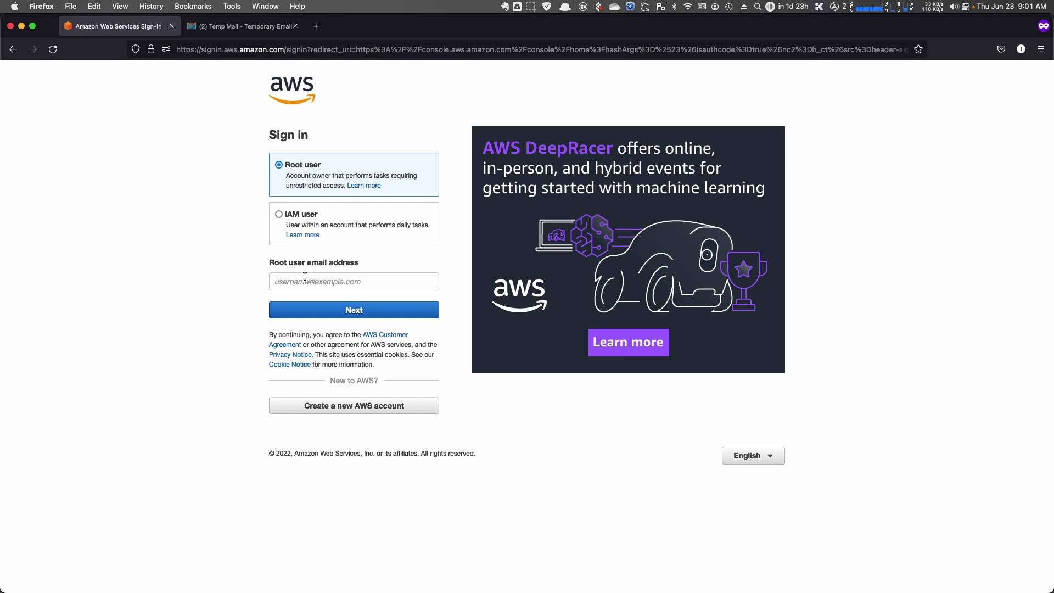
# - Copy the temporary e-mail address from the Tempail inbox for the root email field
pyautogui.click(306, 277)
pyautogui.click(241, 25)
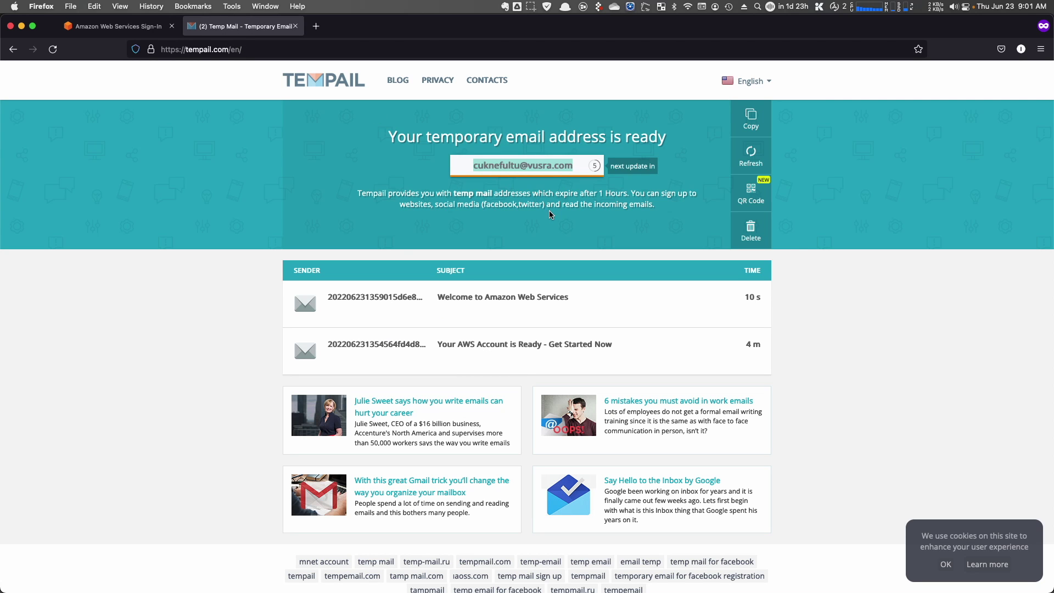
pyautogui.click(498, 170)
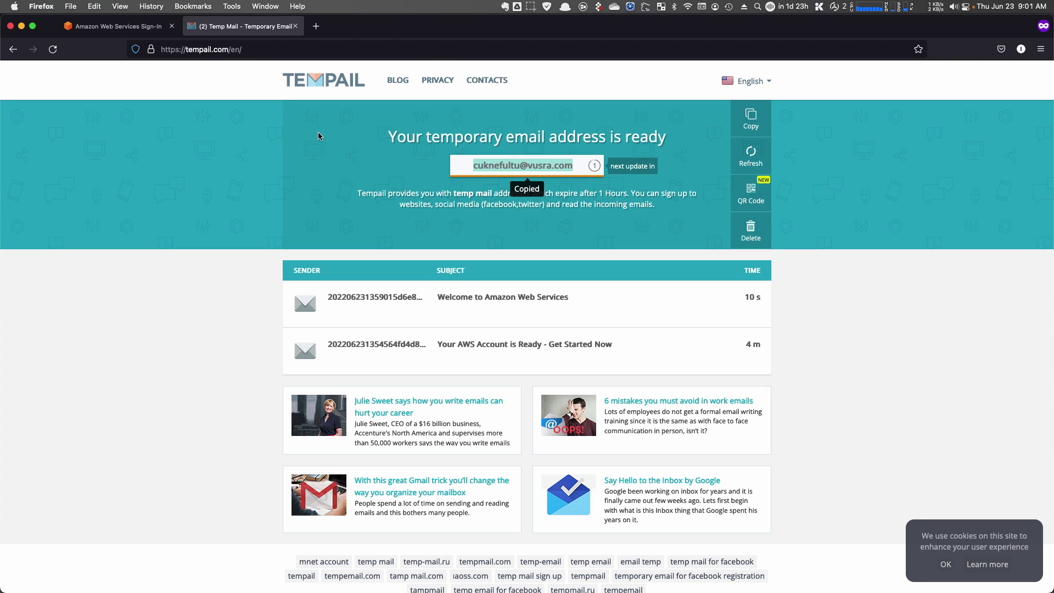
# - Paste the temporary e-mail as the root user address, continue, and choose Forgot password
pyautogui.click(95, 27)
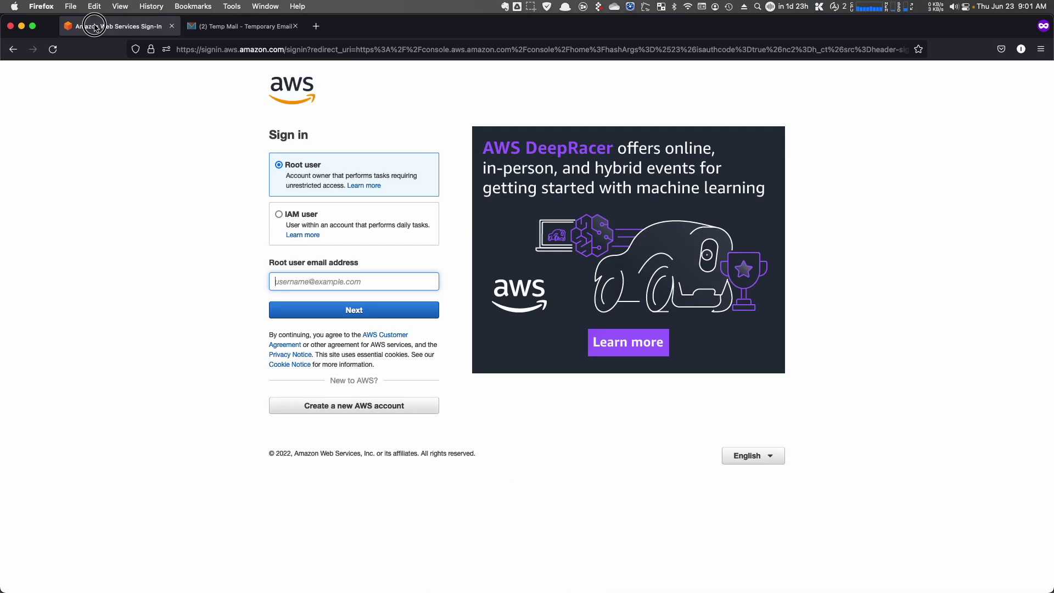
pyautogui.click(324, 282)
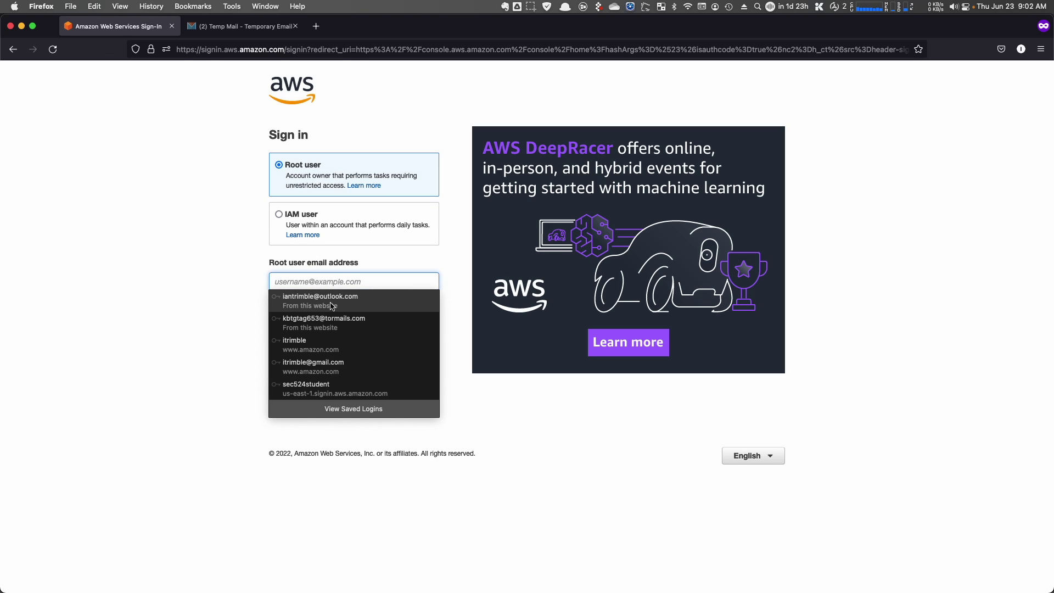
pyautogui.click(228, 299)
pyautogui.click(301, 283)
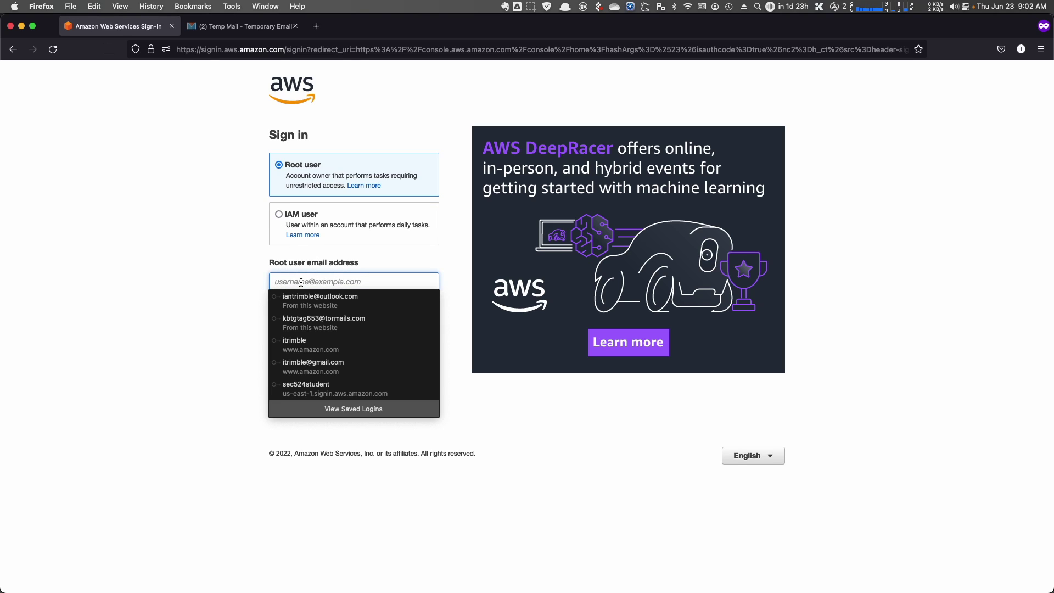
pyautogui.press('super+v')
pyautogui.click(142, 283)
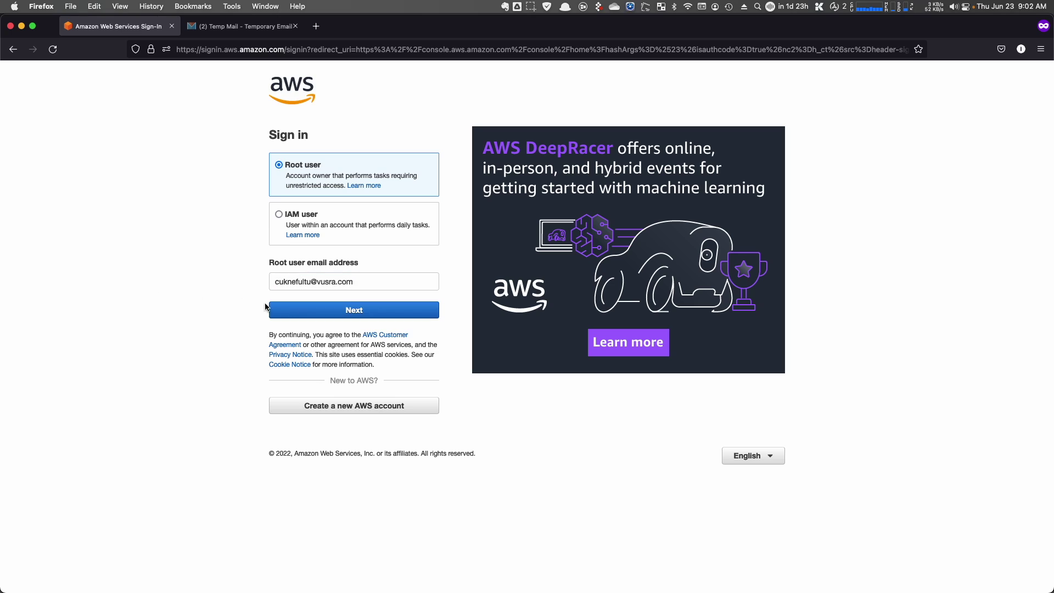
pyautogui.click(354, 312)
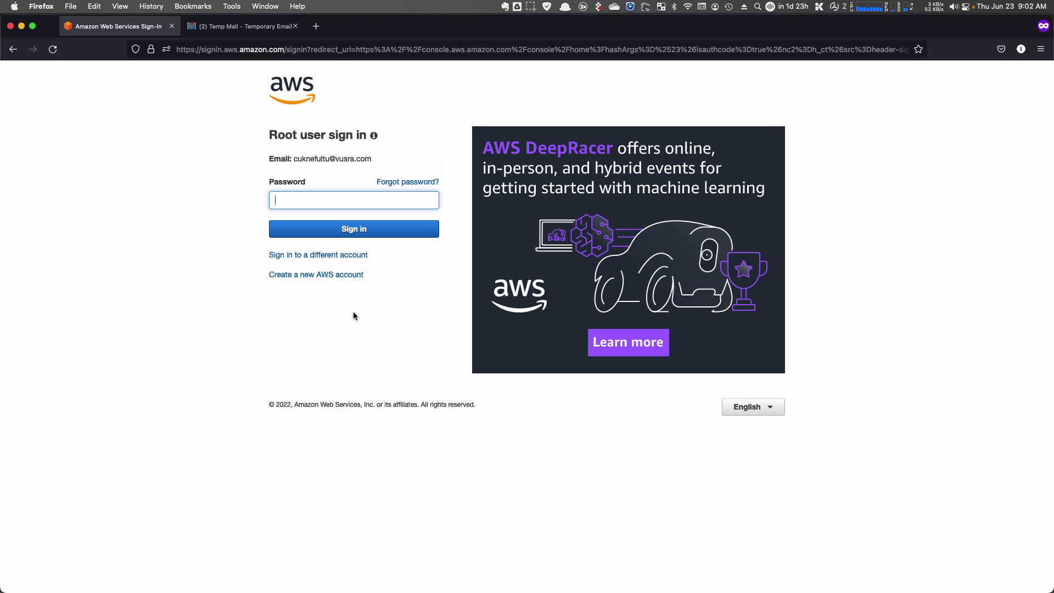
pyautogui.click(220, 267)
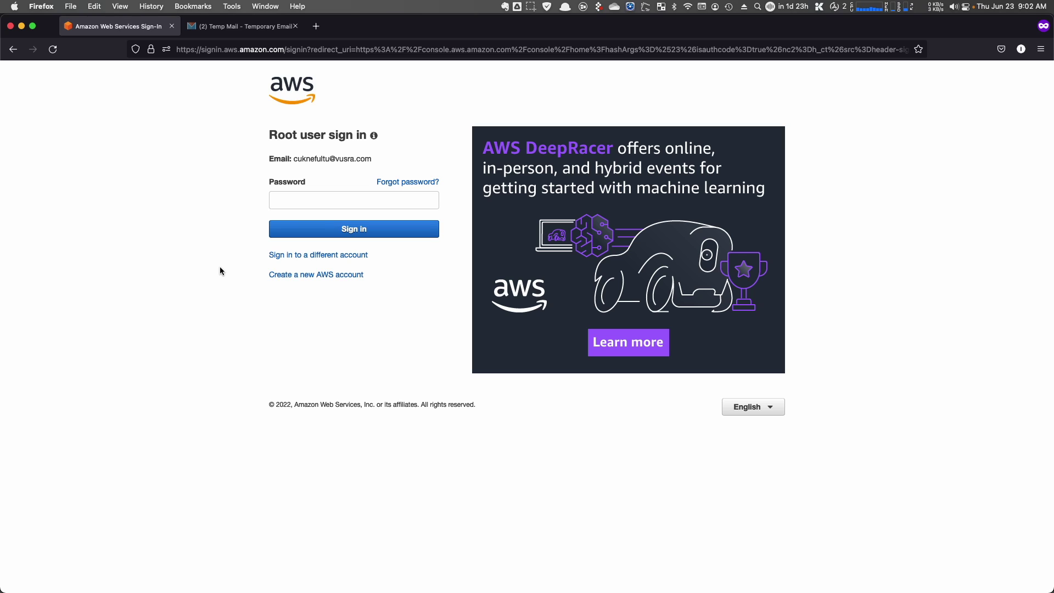
pyautogui.click(412, 189)
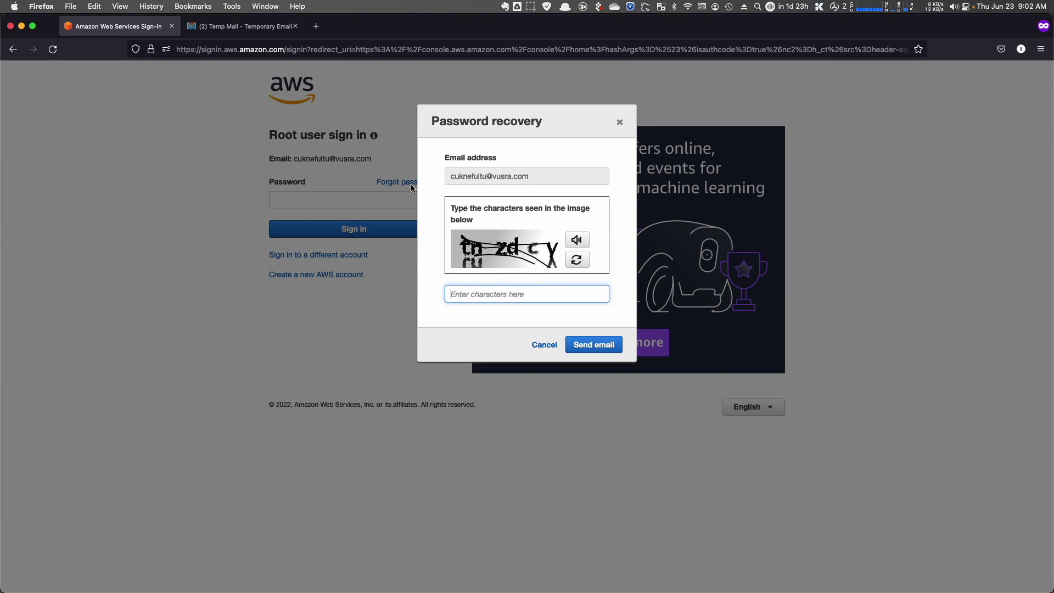
# - Enter the captcha characters and submit the root password recovery request
pyautogui.click(481, 292)
pyautogui.write('t')
pyautogui.press('BackSpace')
pyautogui.write('tnzdcy')
pyautogui.press('BackSpace')
pyautogui.write('x')
pyautogui.click(600, 353)
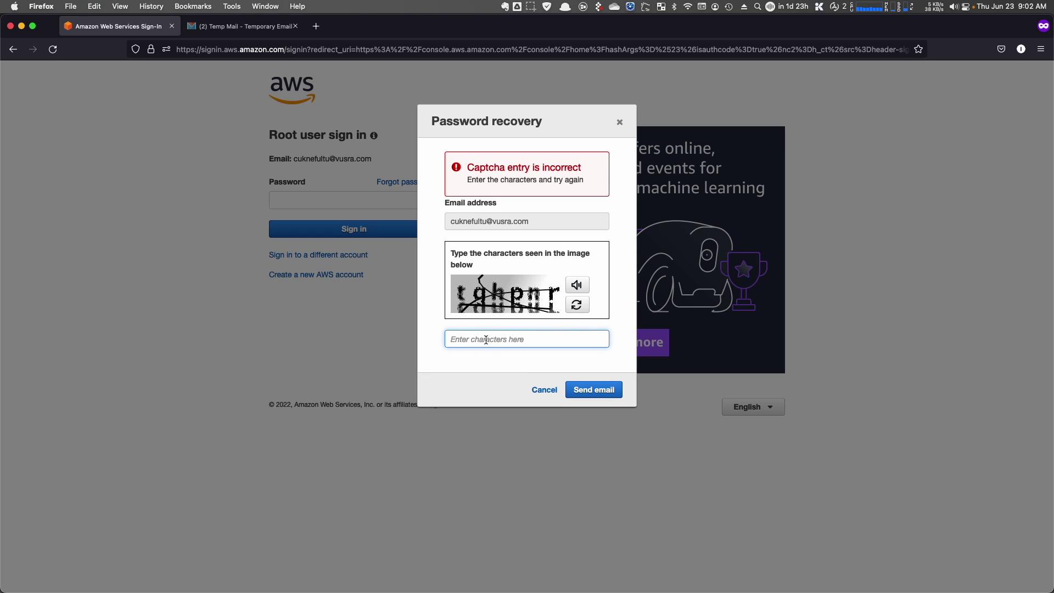
# - Retry with new captchas until the reset e-mail is sent, then dismiss the confirmation
pyautogui.write('tqhpnr')
pyautogui.click(595, 392)
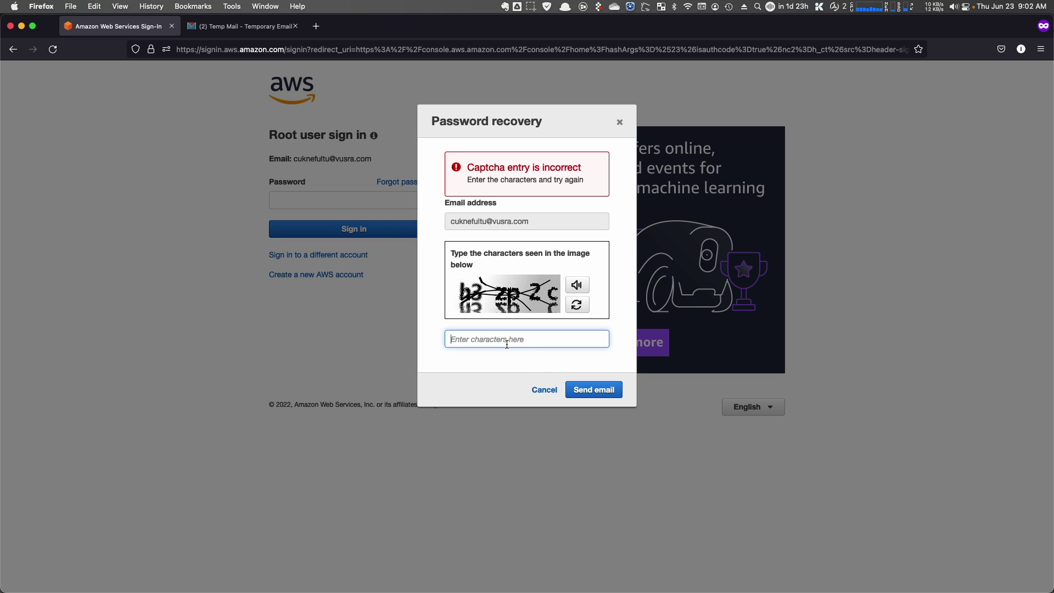
pyautogui.write('h3zp2c')
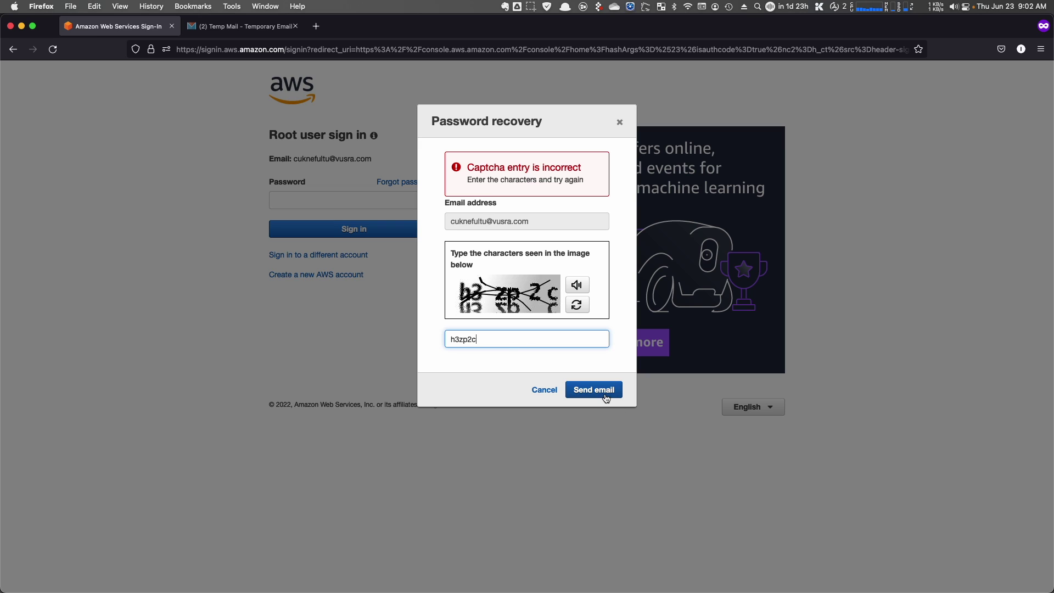
pyautogui.click(607, 397)
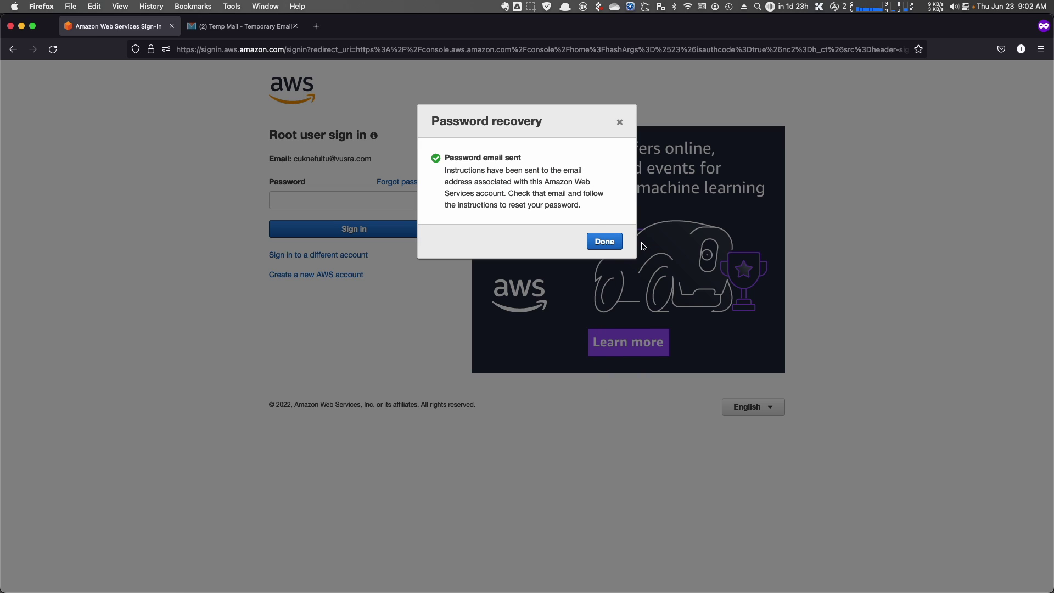
pyautogui.click(605, 241)
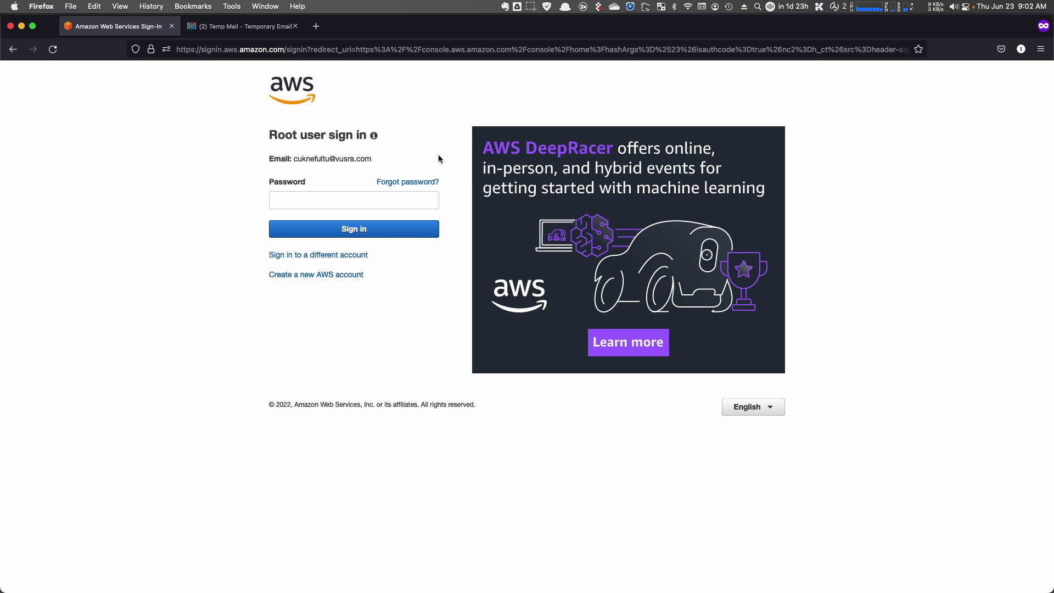
# - Copy the reset link from the AWS Password Assistance e-mail in Tempail and open a new private tab
pyautogui.click(256, 31)
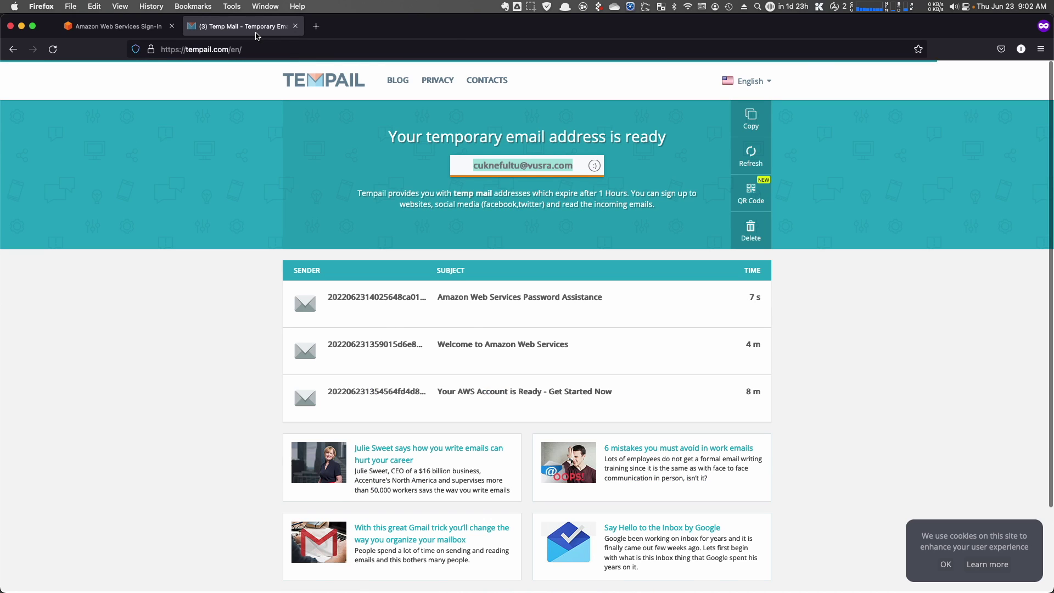
pyautogui.click(540, 294)
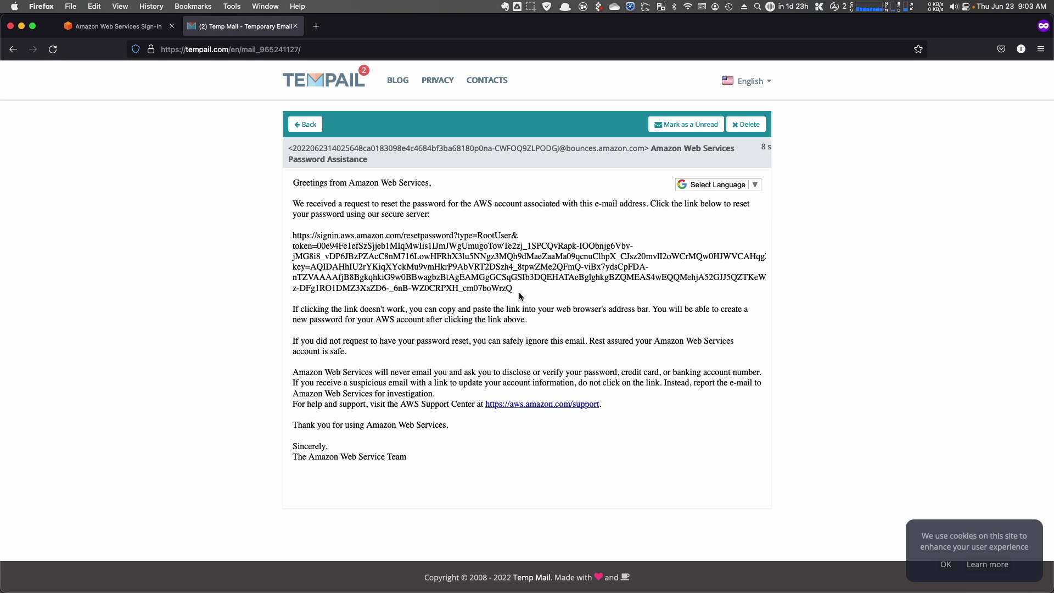
pyautogui.moveTo(529, 290); pyautogui.dragTo(297, 235)
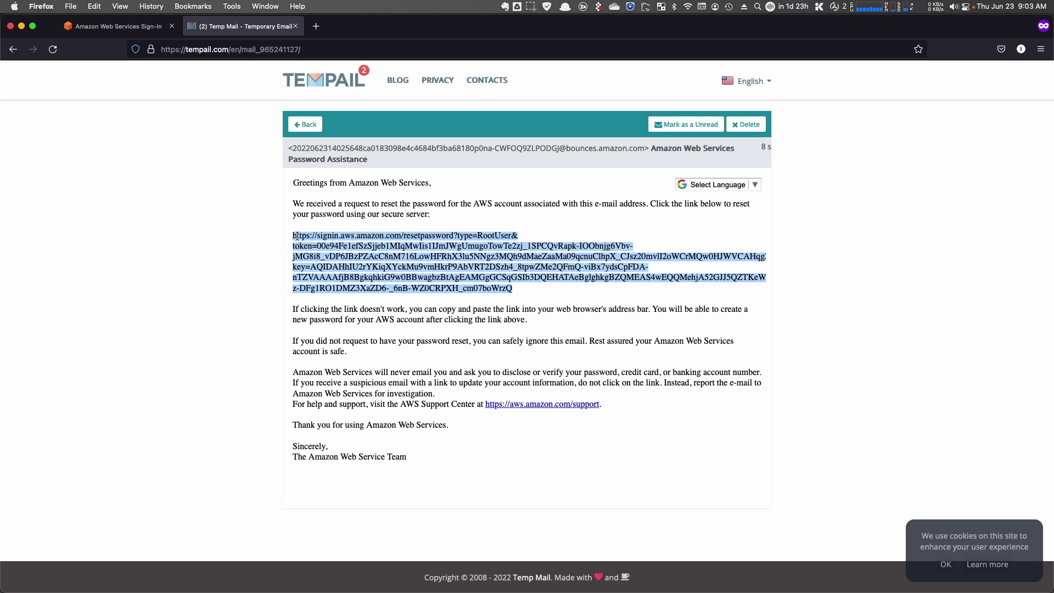
pyautogui.rightClick(301, 238)
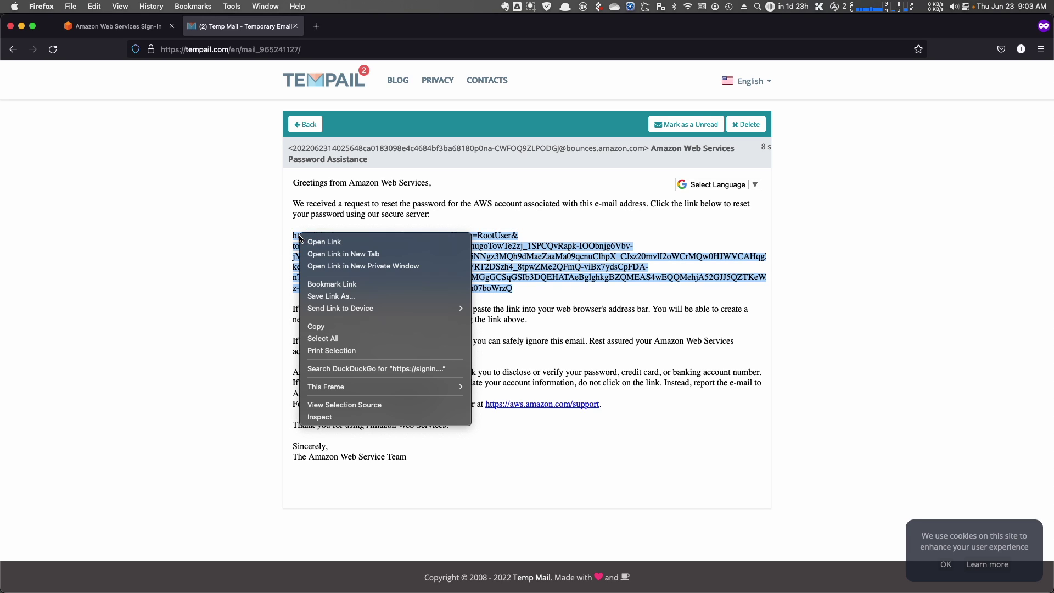
pyautogui.click(327, 325)
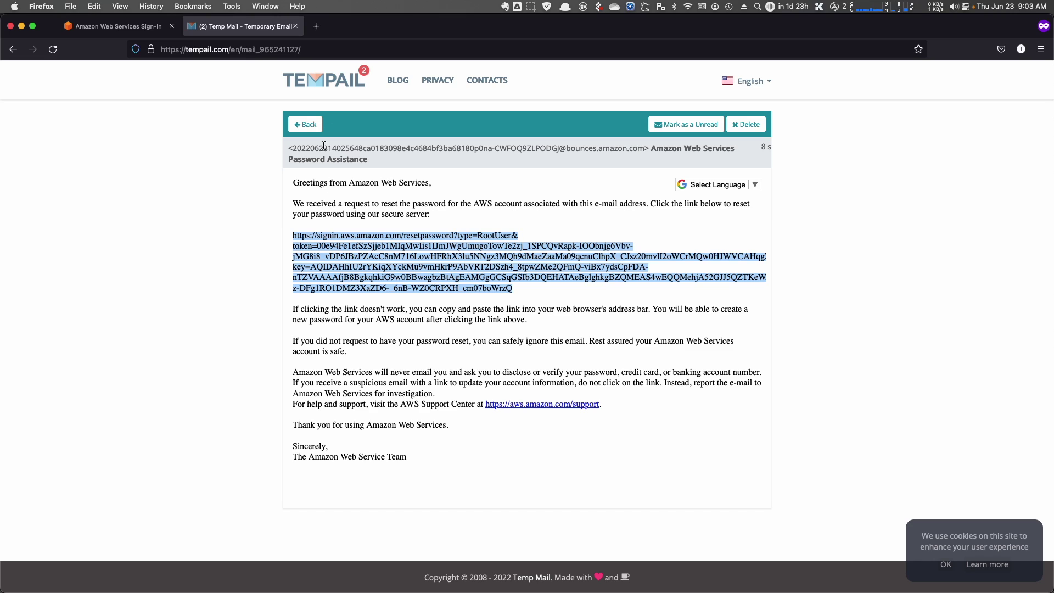
pyautogui.click(316, 26)
pyautogui.rightClick(315, 50)
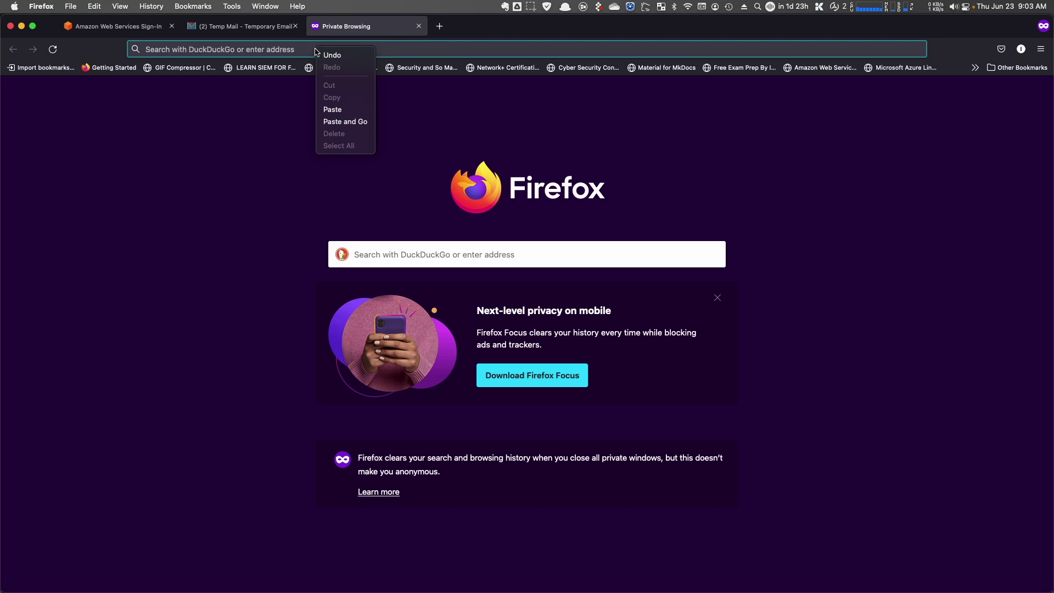
# - Load the pasted reset link and move the notes window off this display
pyautogui.click(332, 120)
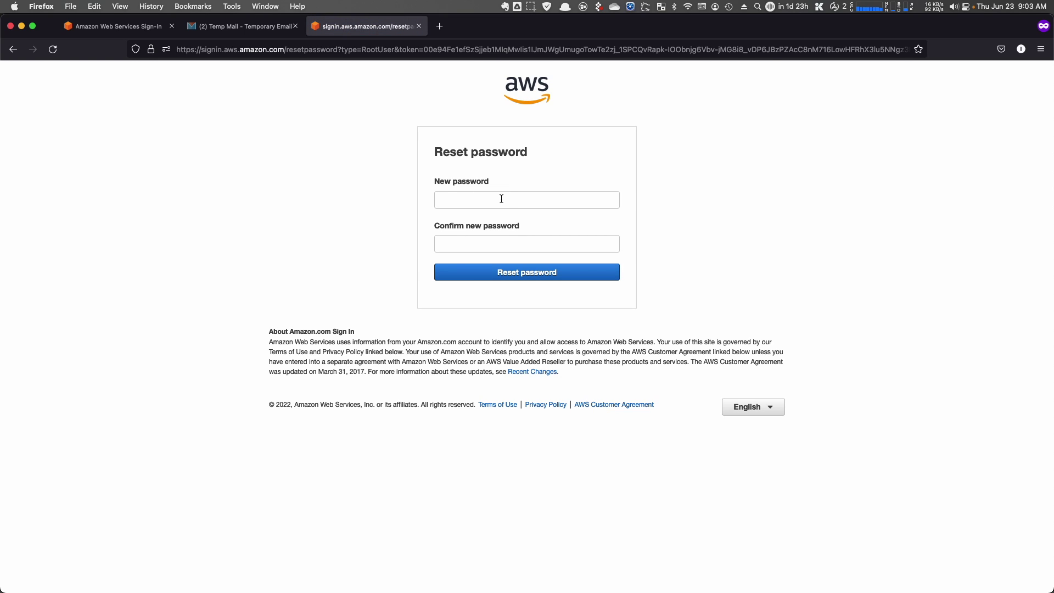
pyautogui.click(502, 199)
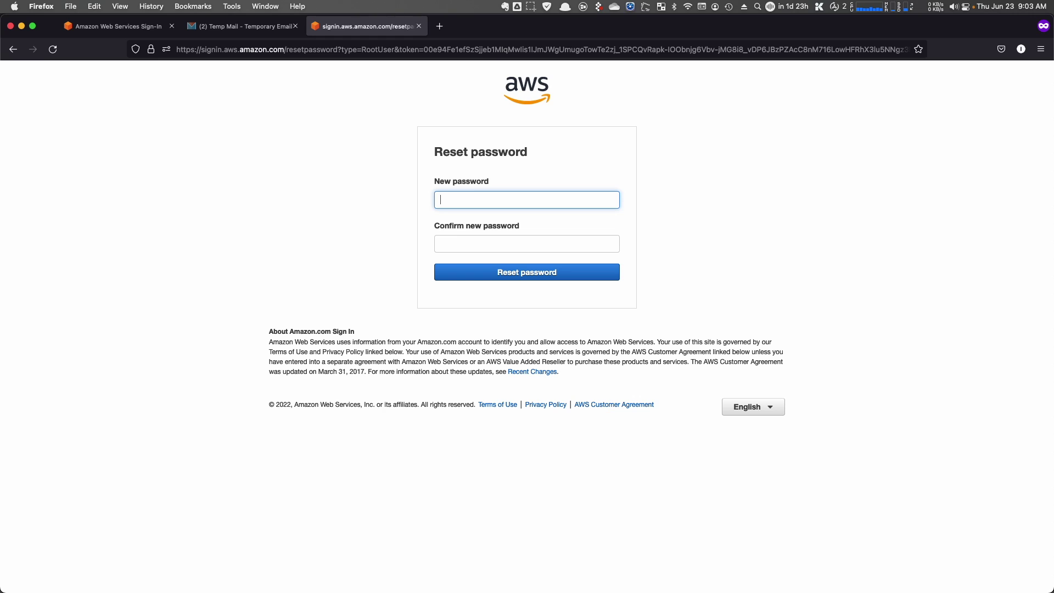
pyautogui.press('super+Tab')
pyautogui.hotkey('ctrl', 'Up')
pyautogui.hotkey('ctrl', 'Up')
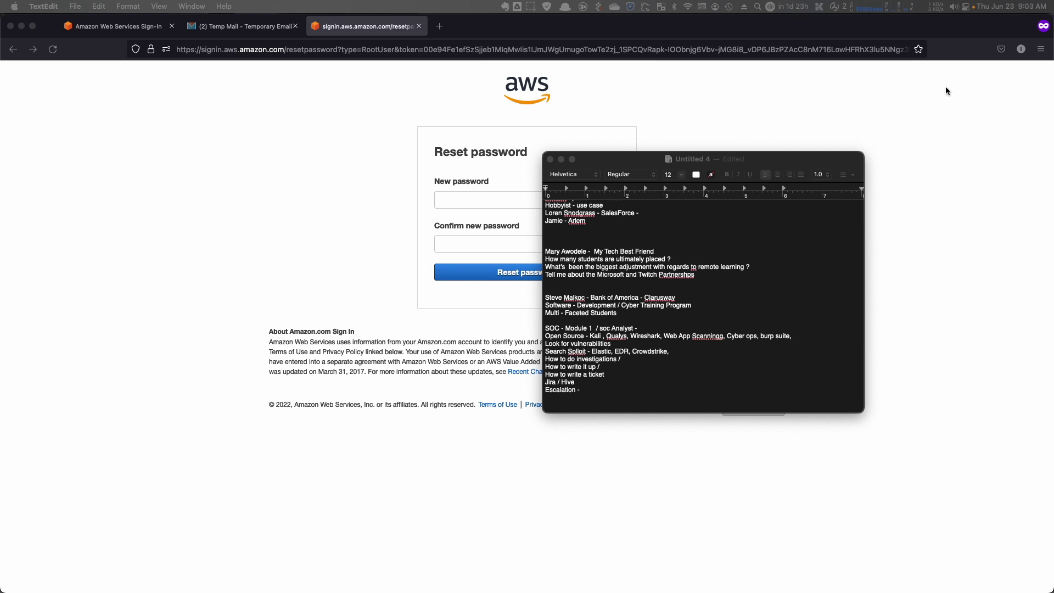
pyautogui.moveTo(786, 156); pyautogui.dragTo(1053, 156)
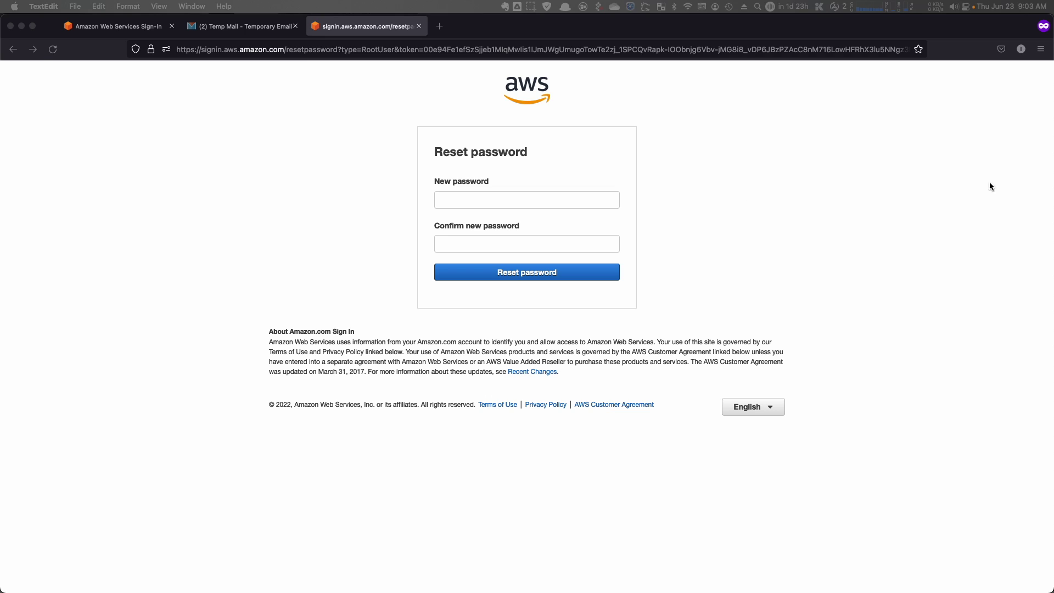
# - Paste the new password into both password fields and submit the reset
pyautogui.click(469, 199)
pyautogui.click(468, 198)
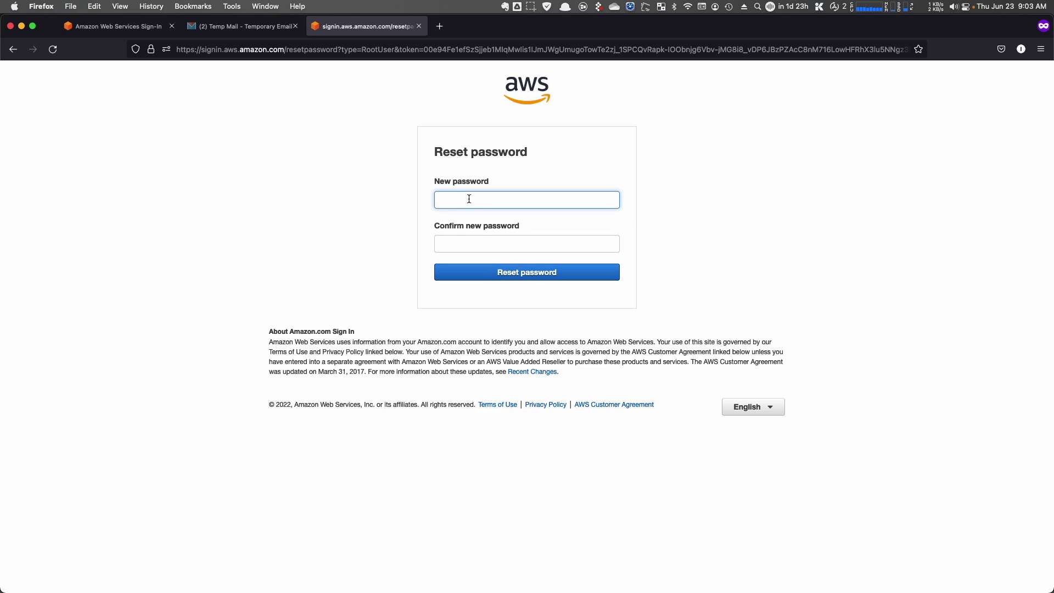
pyautogui.press('super+v')
pyautogui.click(577, 245)
pyautogui.press('super+v')
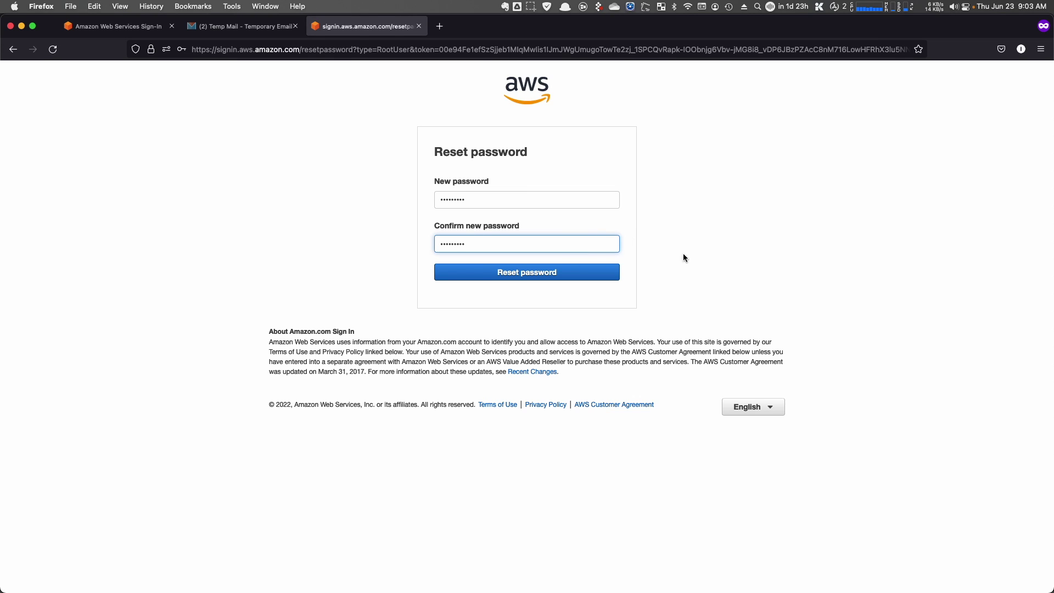
pyautogui.click(579, 274)
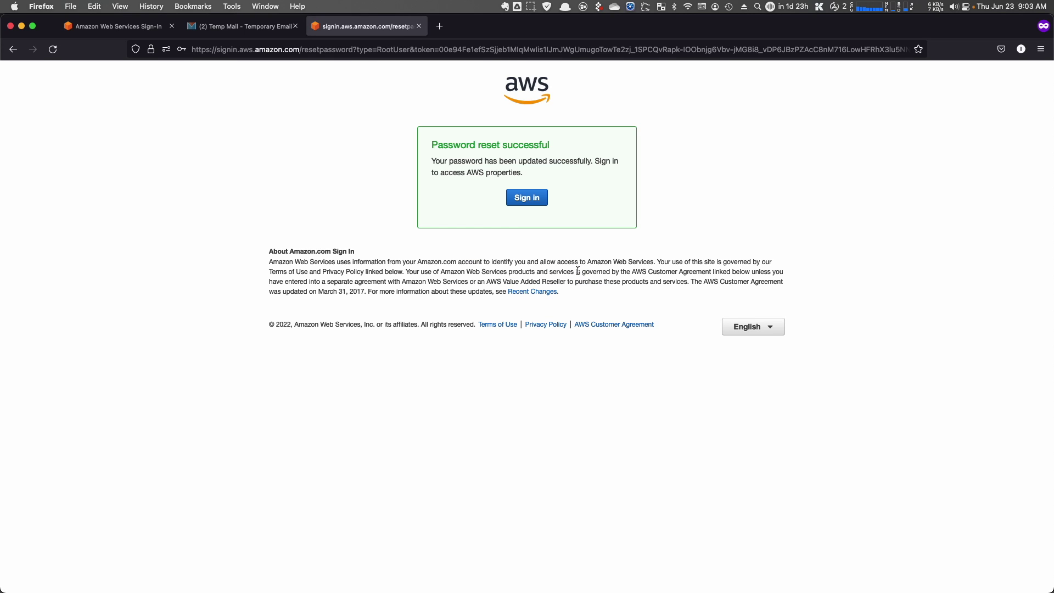
pyautogui.click(154, 33)
# - Paste the new root password, sign in, and pass the captcha security check
pyautogui.click(341, 198)
pyautogui.press('super+v')
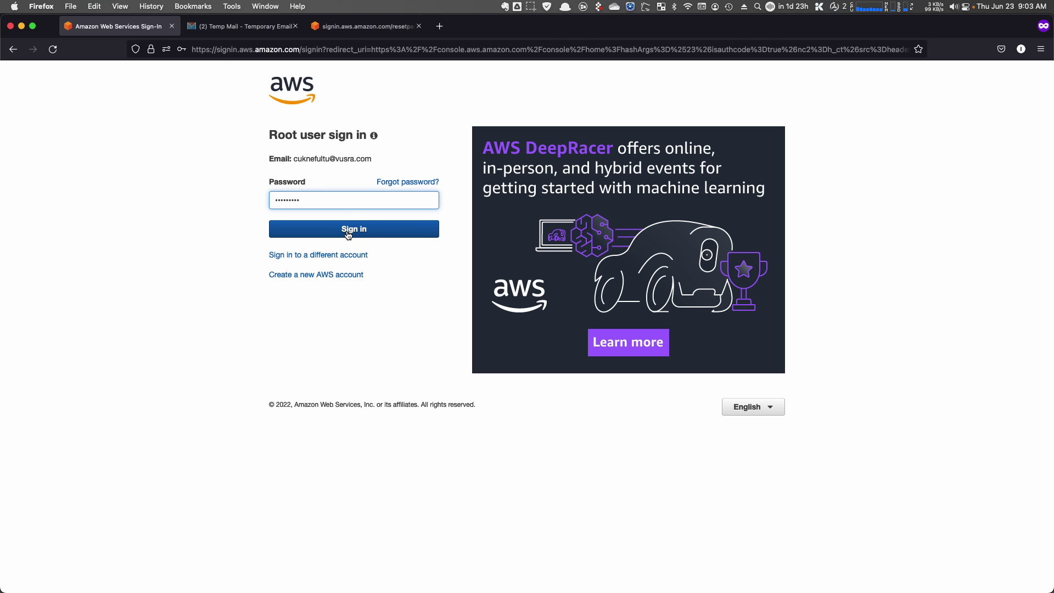
pyautogui.click(349, 233)
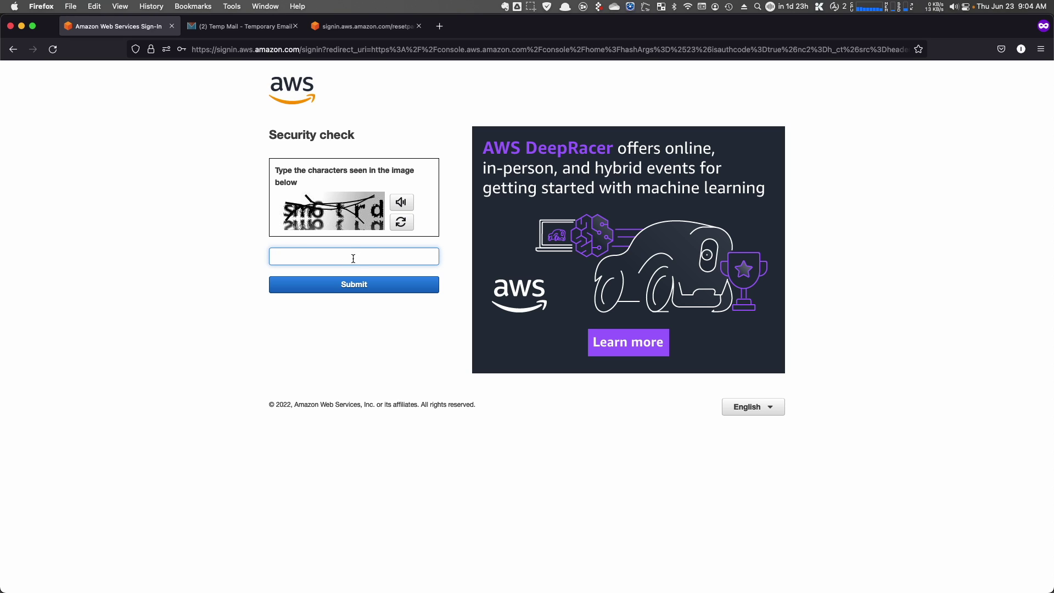
pyautogui.write('sm6trd')
pyautogui.click(359, 287)
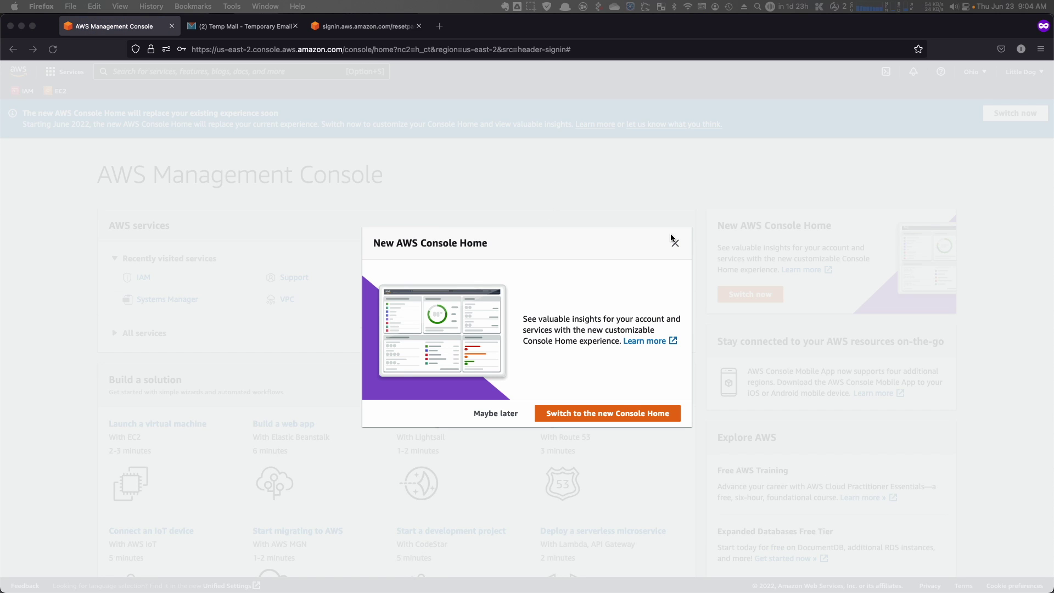
# - Switch to the new Console Home and scroll through its widget sections and back
pyautogui.click(608, 413)
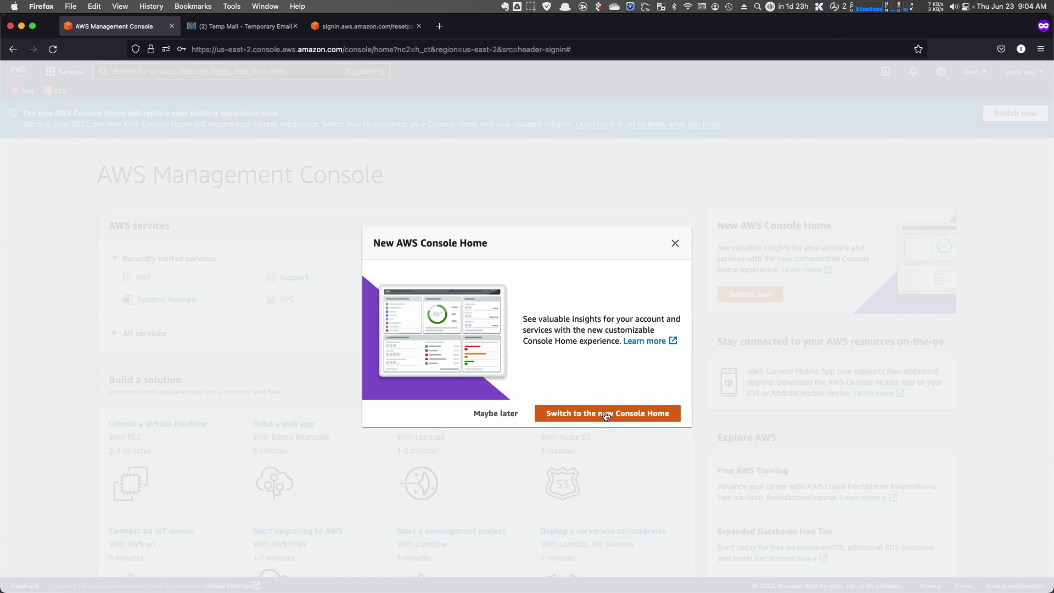
pyautogui.click(606, 414)
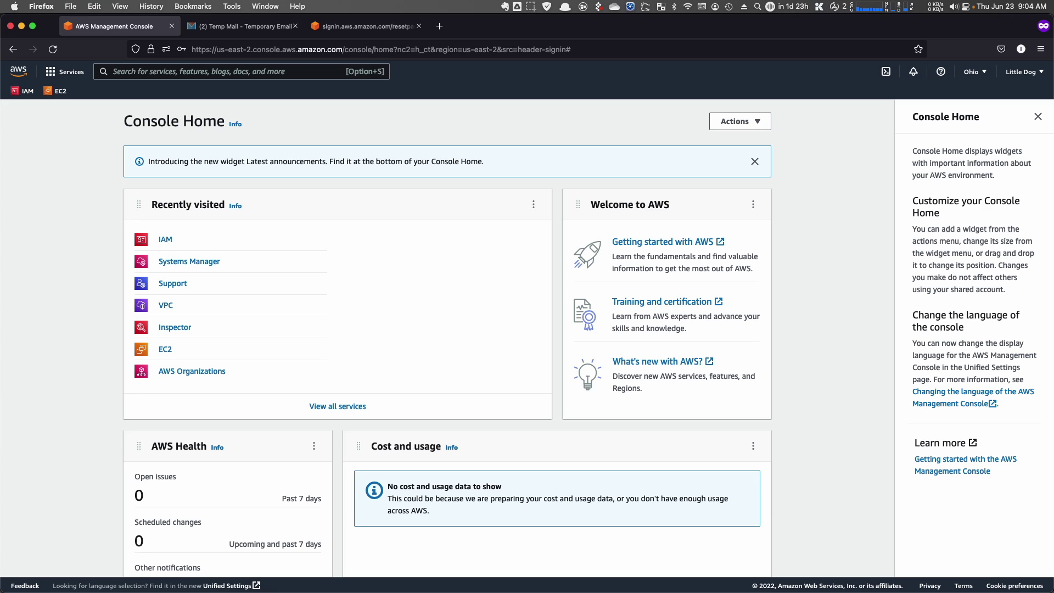
pyautogui.scroll(-8, 140, 276)
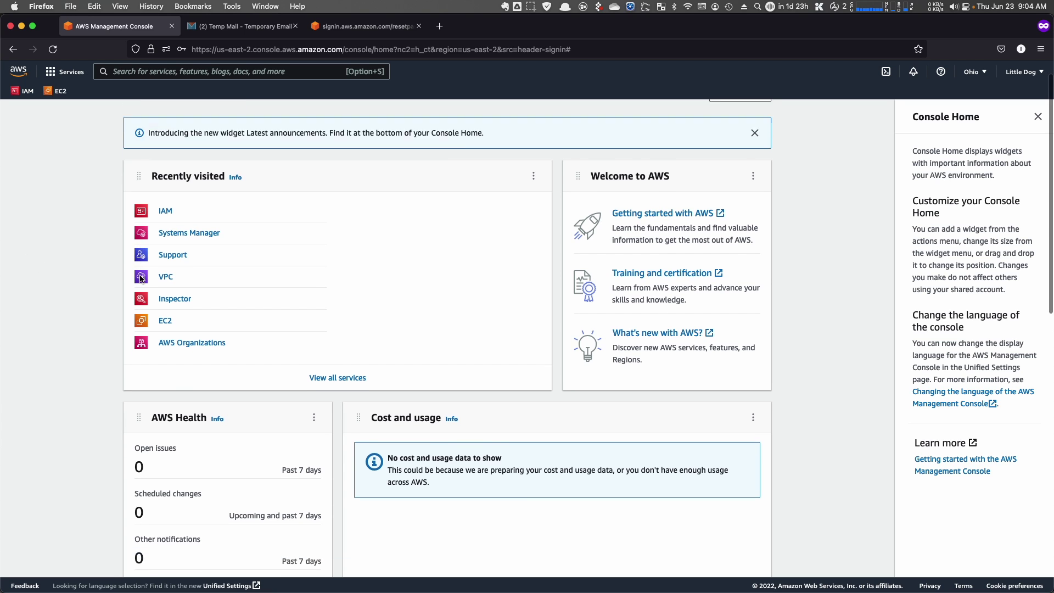
pyautogui.scroll(-3, 138, 279)
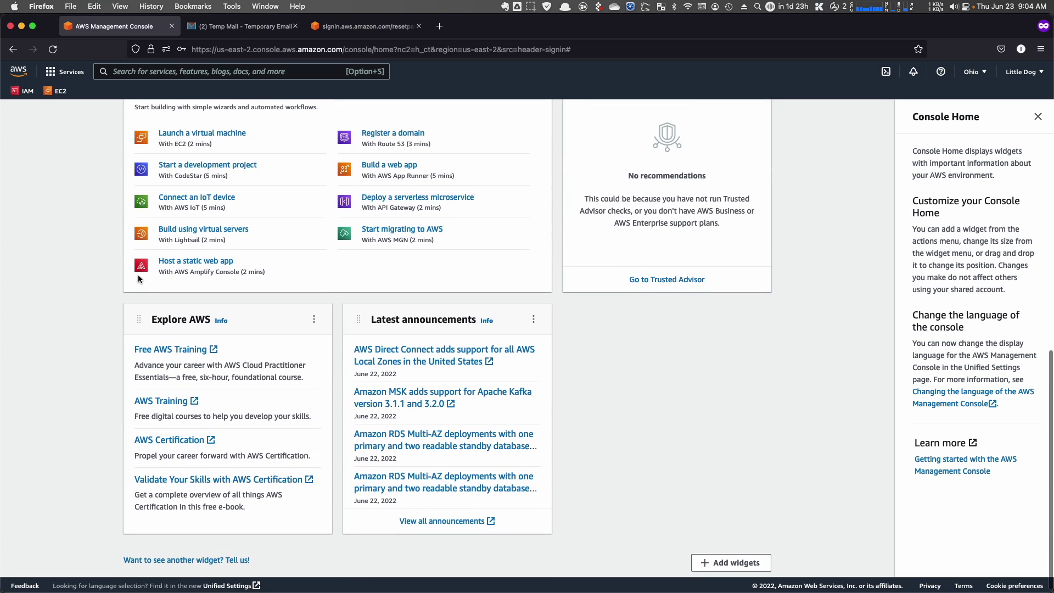
pyautogui.scroll(12, 138, 279)
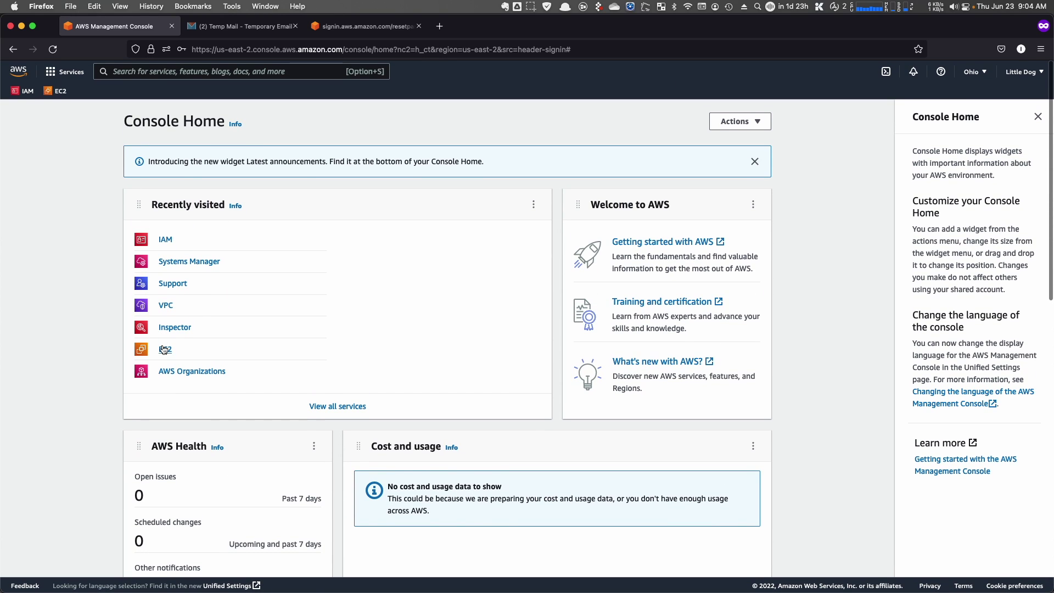
# - Open EC2 from Recently visited to view its dashboard's API Error resource counts
pyautogui.click(139, 350)
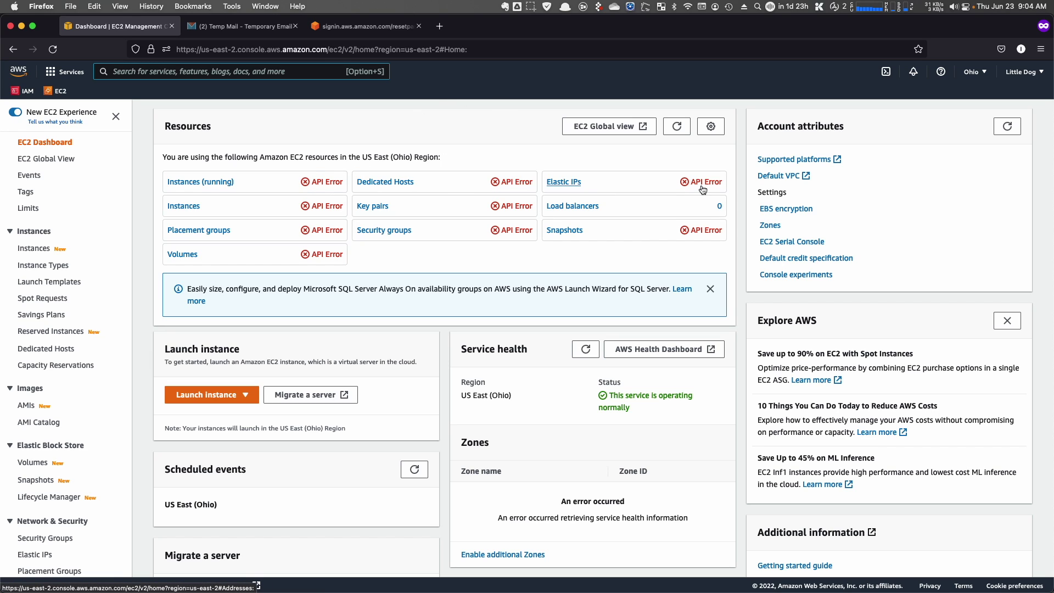
pyautogui.hotkey('alt', 's')
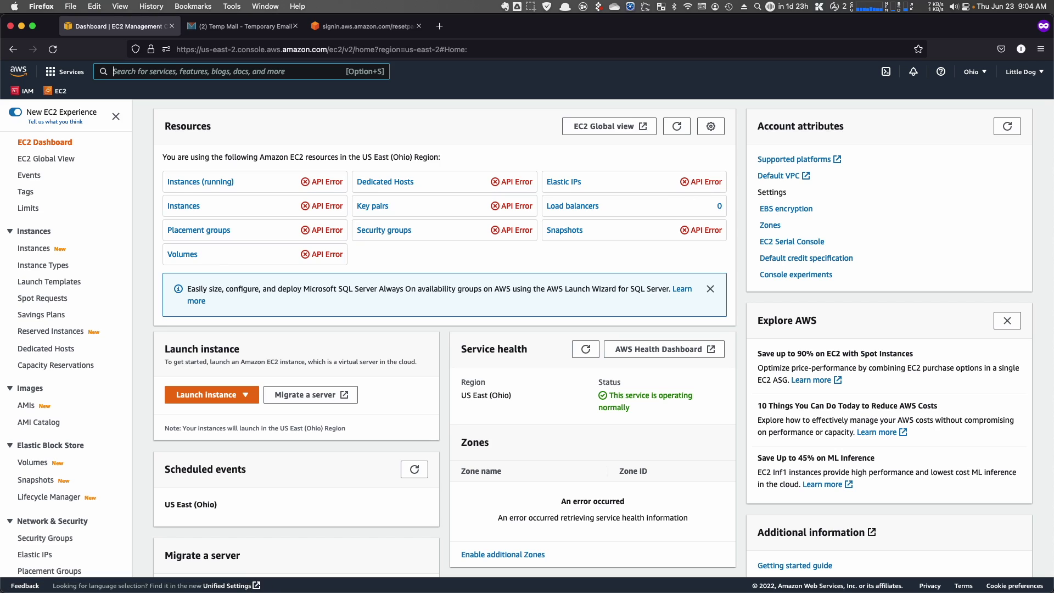